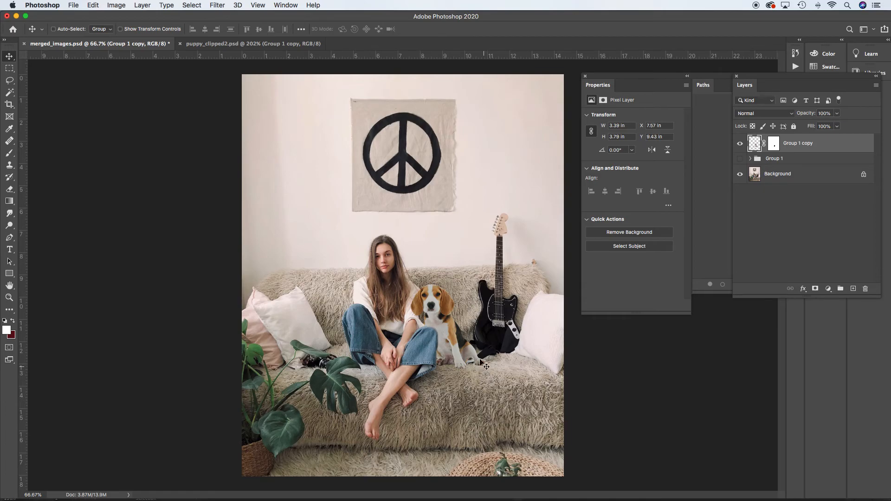
- Switch to Illustrator to view the 4x6 flyer artboards with their bleed lines, and return to Photoshop
mouse_move(507, 500)
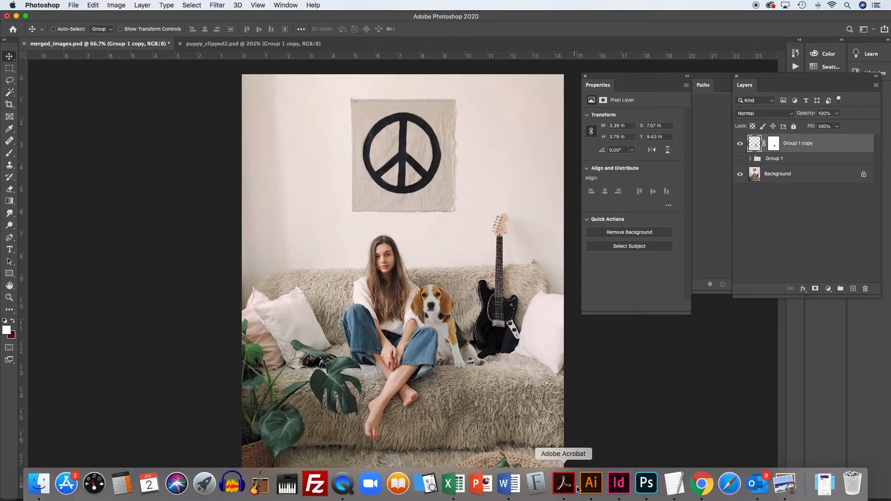
click(590, 483)
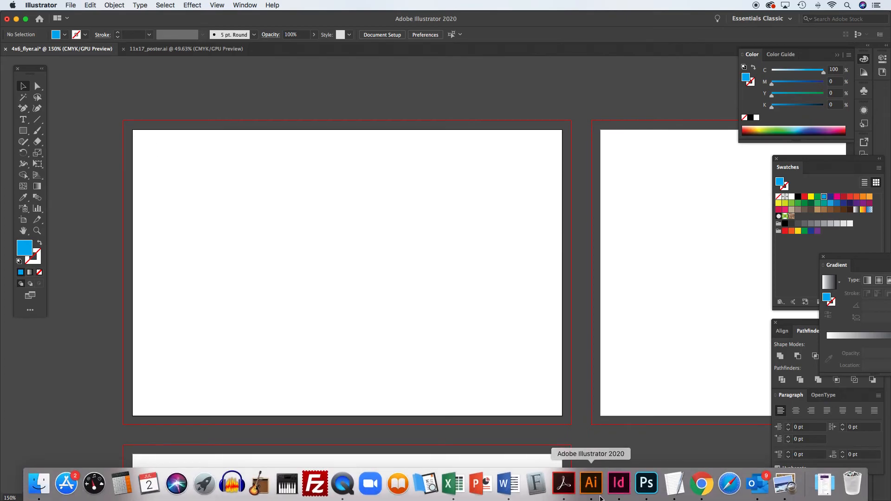
click(647, 487)
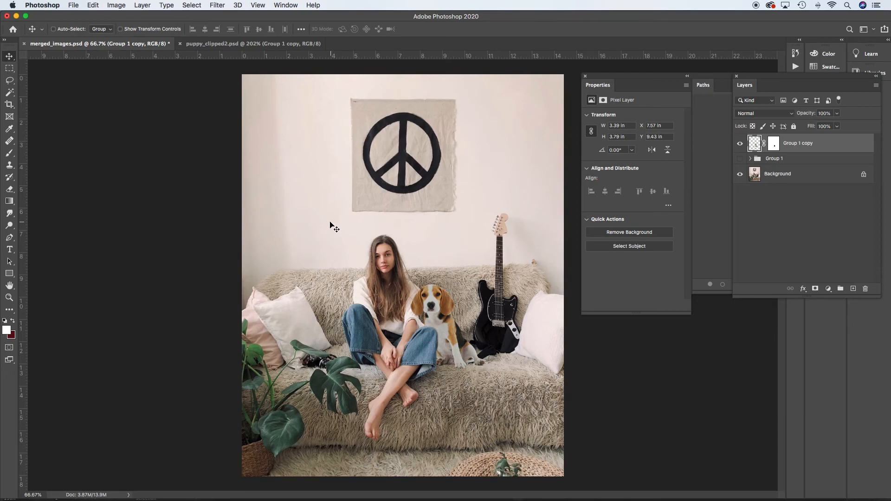
- Check the print size the merged image would have at 300 pixels/inch with Resample off, without applying it
click(116, 5)
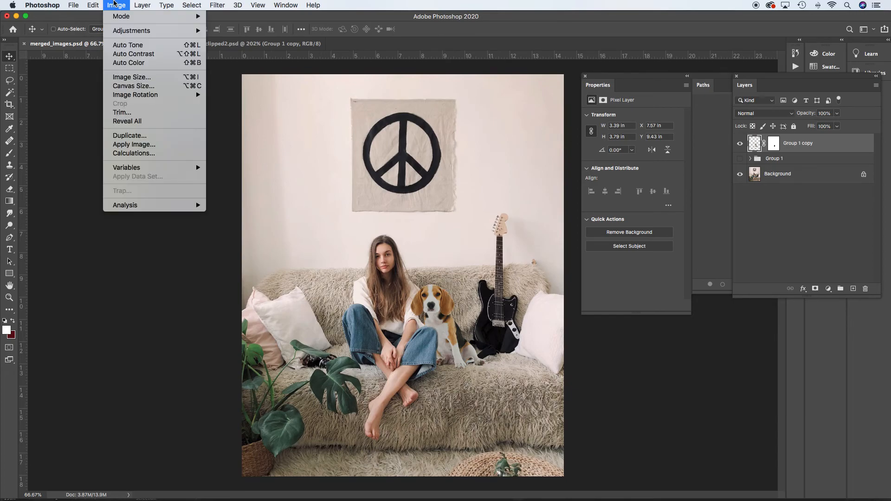
click(130, 77)
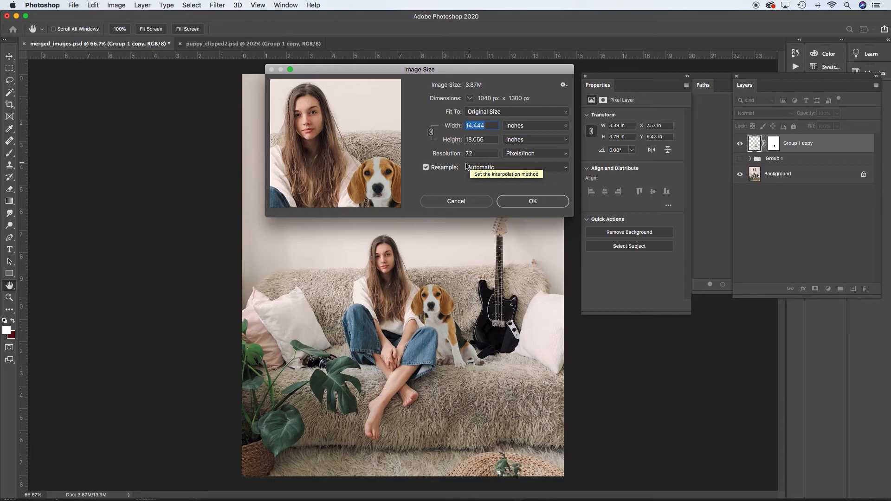
click(426, 167)
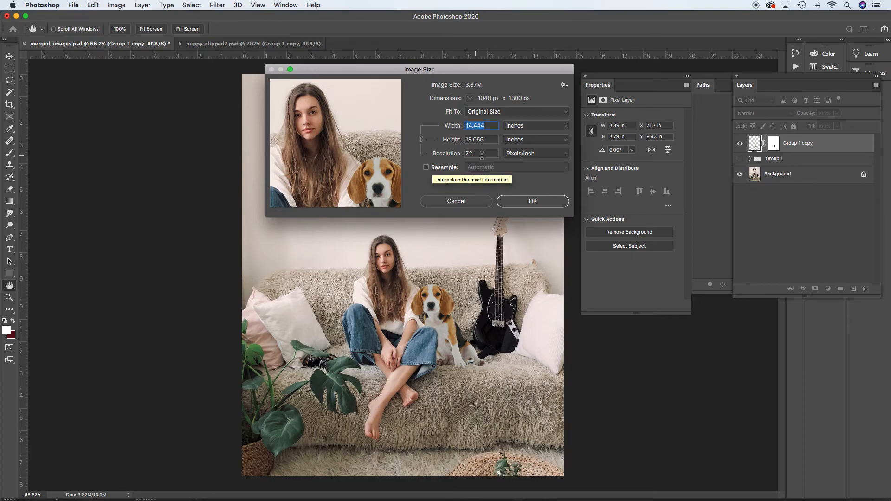
click(446, 154)
text(300)
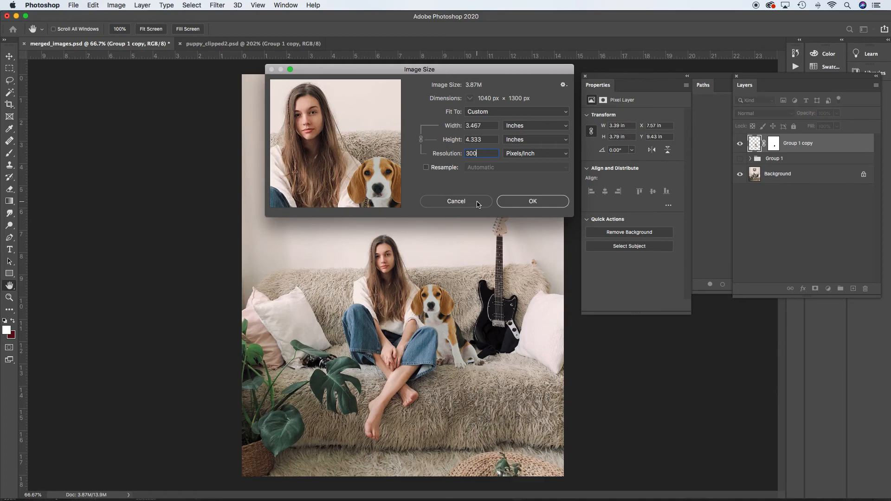
click(478, 203)
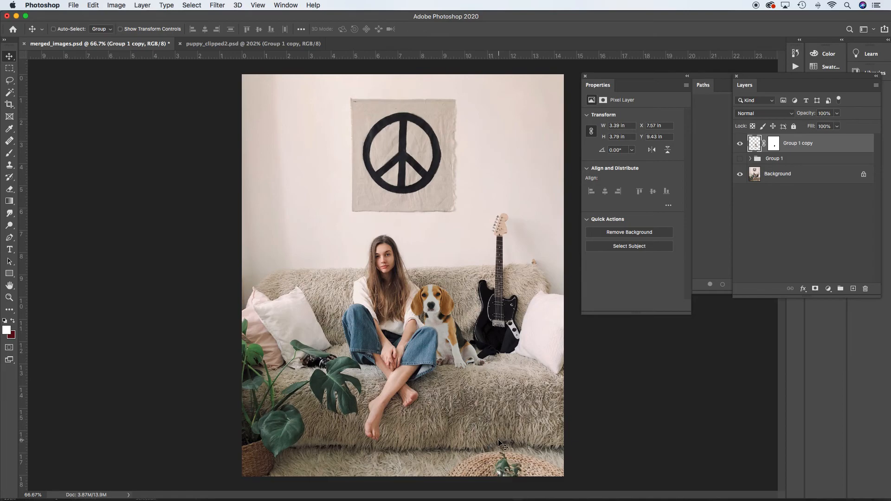
- Switch to Illustrator and show the rulers in the 4x6 flyer document
mouse_move(541, 485)
click(595, 485)
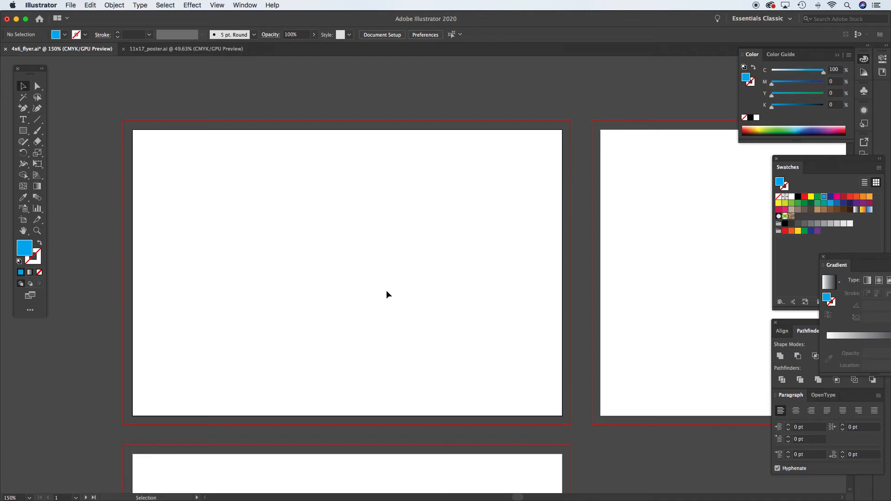
key(a)
key(super+r)
key(v)
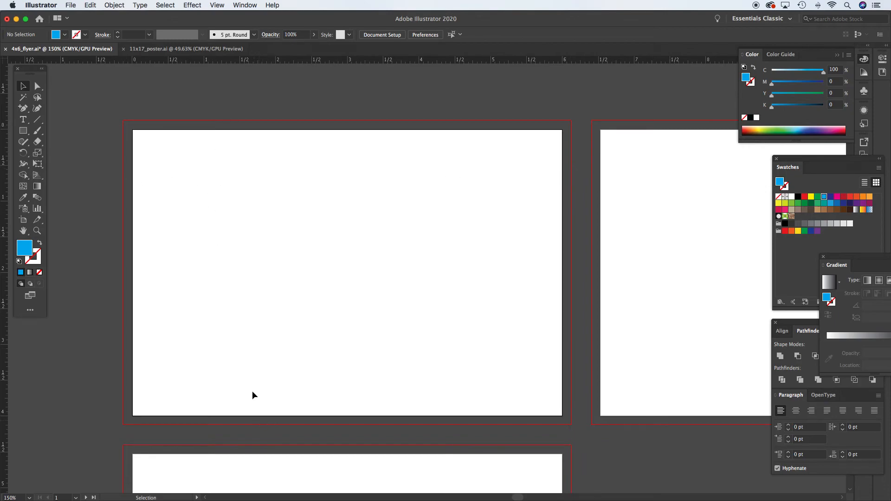
- Draw a blue rectangle about 6.25 by 4.25 in over the first artboard, reaching to its bleed lines
click(23, 131)
drag(122, 120, 315, 238)
drag(468, 342, 572, 426)
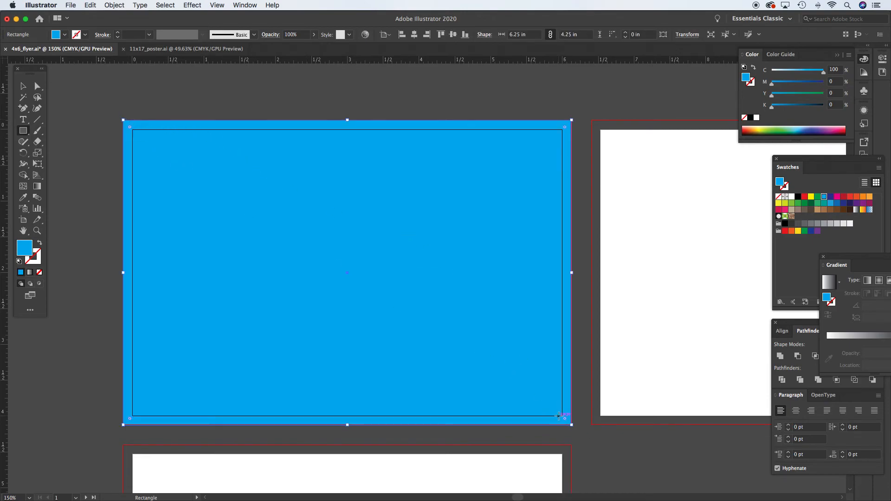
key(Left)
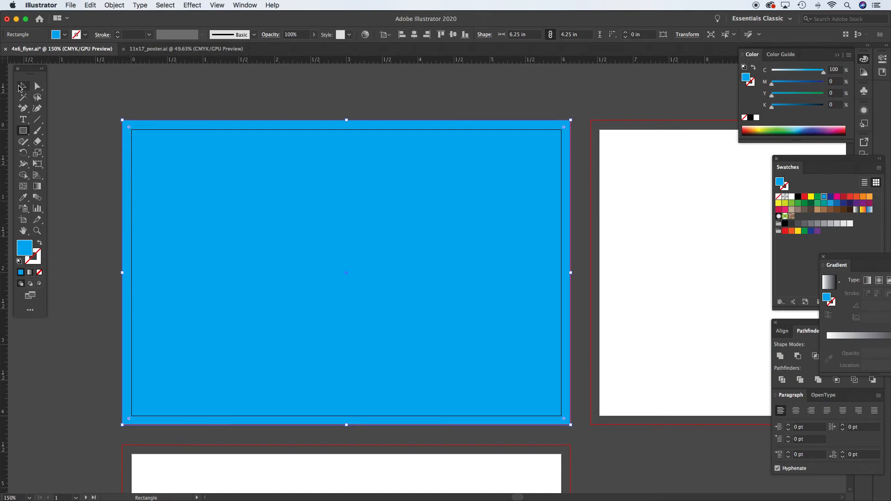
click(24, 87)
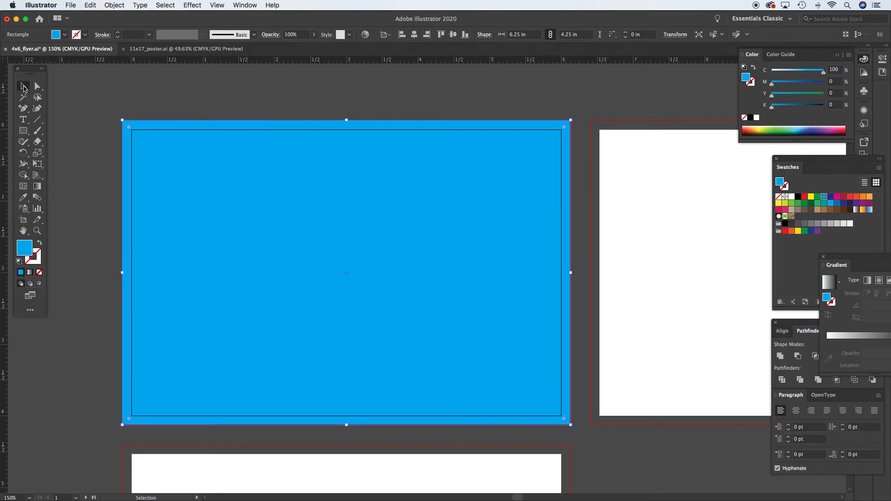
- Preview the flyer in Presentation Mode, and delete the blue rectangle from the first artboard
click(218, 5)
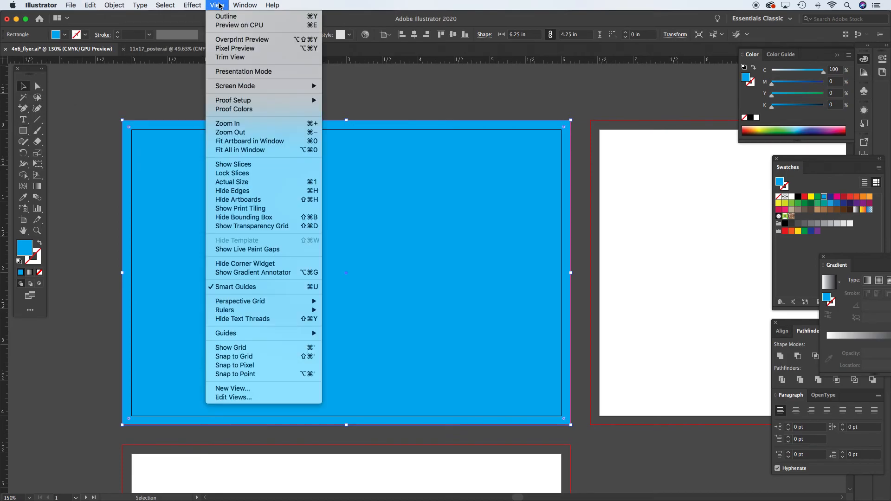
click(235, 72)
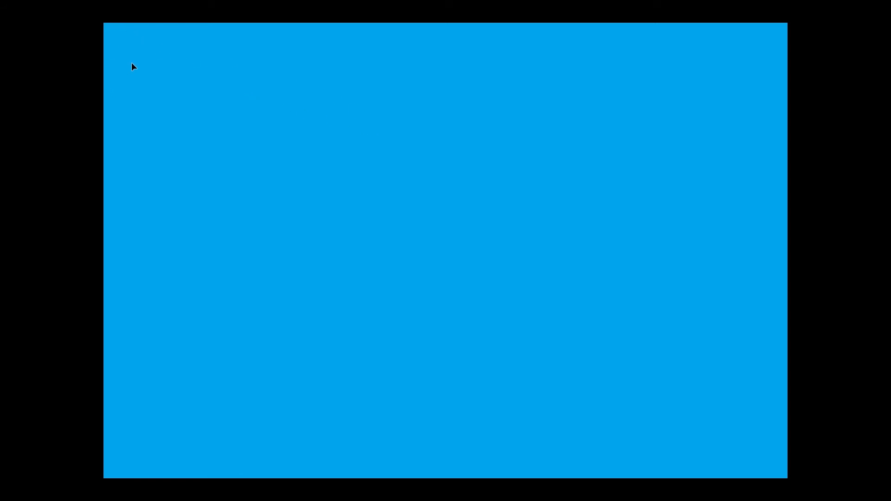
key(Escape)
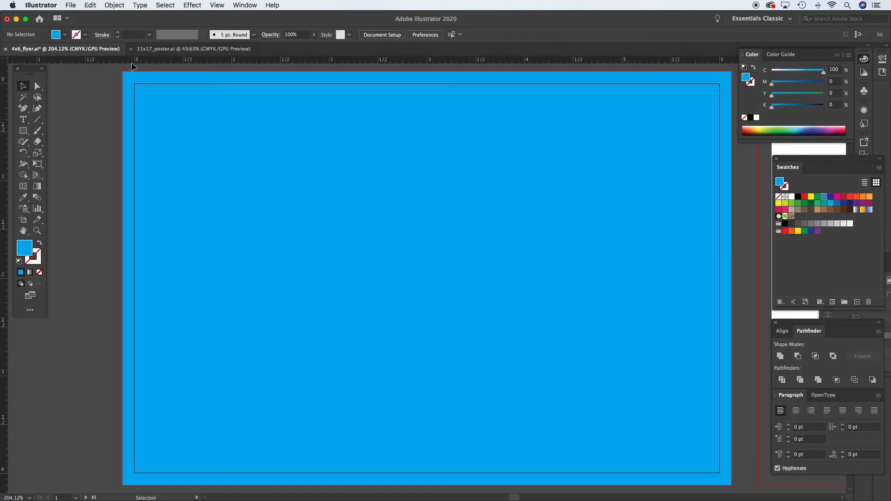
click(469, 200)
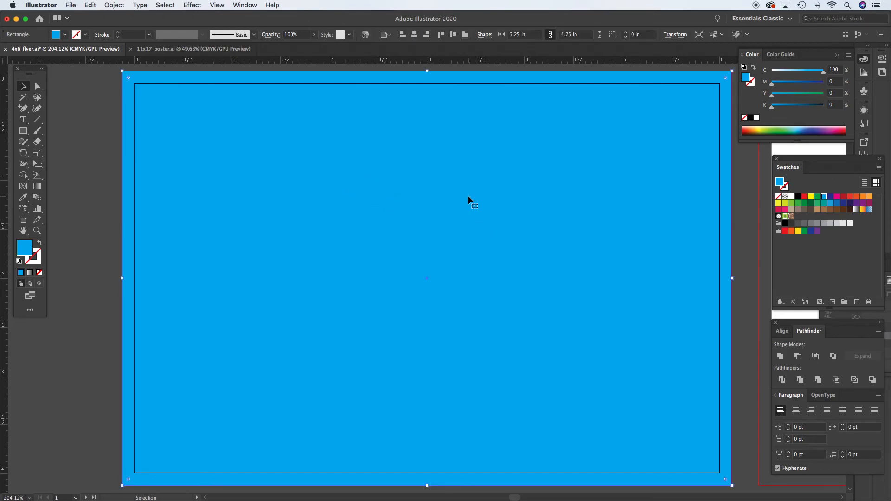
key(Delete)
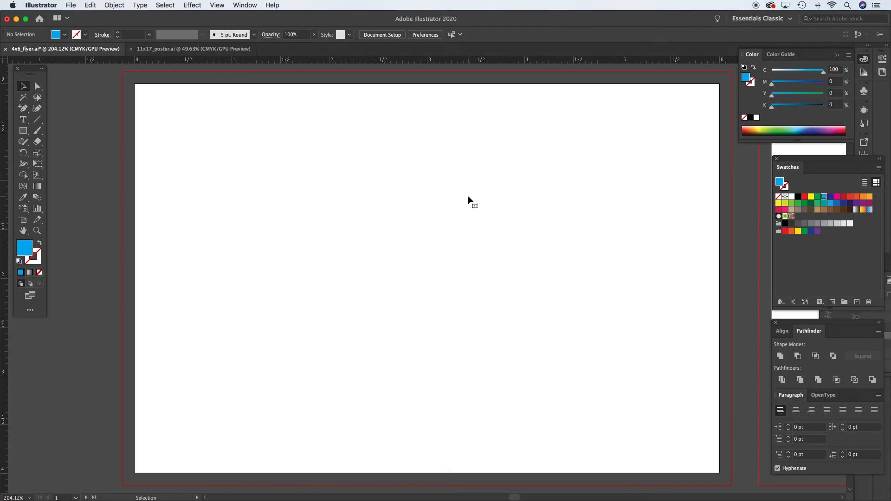
- Switch to Photoshop and activate the Crop tool on the merged image
mouse_move(586, 494)
click(646, 484)
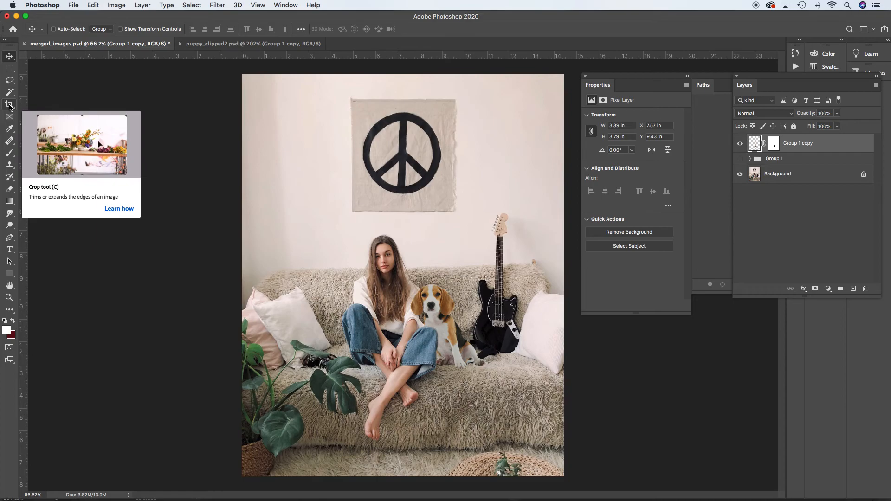
click(9, 105)
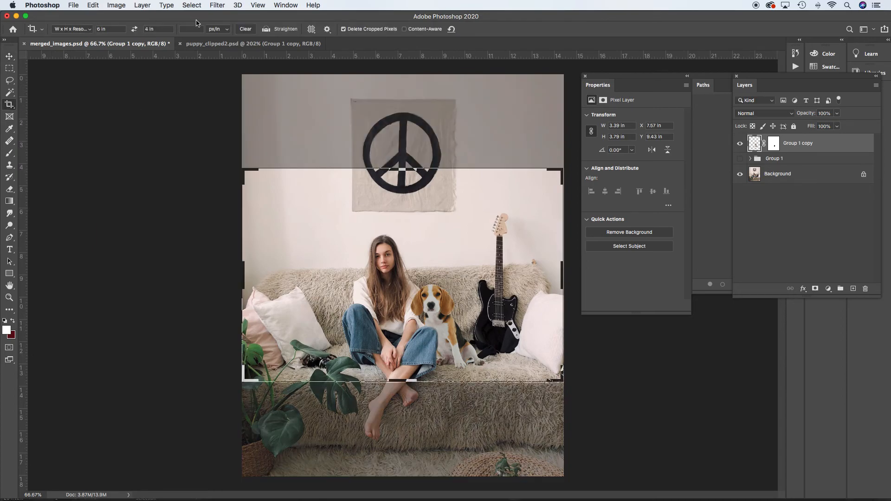
- Try a free-proportion crop in Ratio mode with the ratio values cleared, adjusting the crop frame's upper and lower edges
click(71, 30)
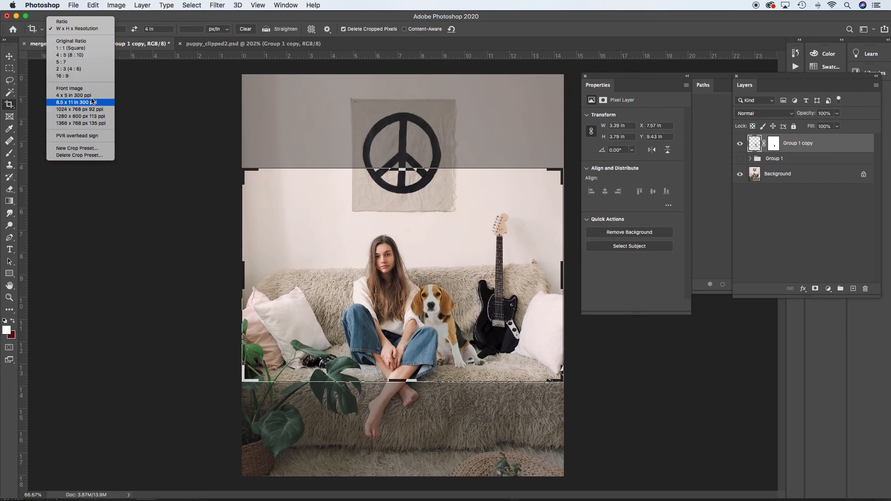
click(73, 22)
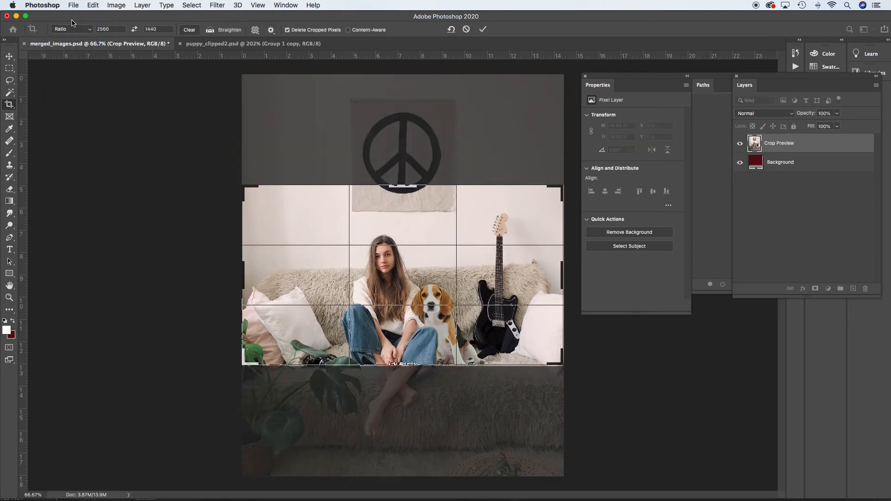
click(191, 29)
mouse_move(400, 186)
mouse_down()
mouse_move(400, 158)
mouse_move(400, 206)
mouse_move(400, 180)
mouse_up()
drag(402, 376, 403, 343)
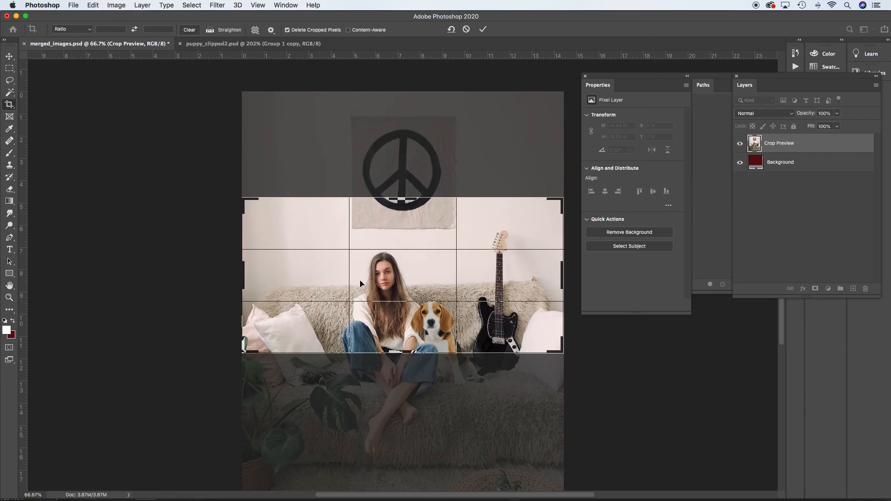
- Constrain the crop by W x H x Resolution to 6.25 in wide and 4.25 in high at 300 px/in
click(90, 32)
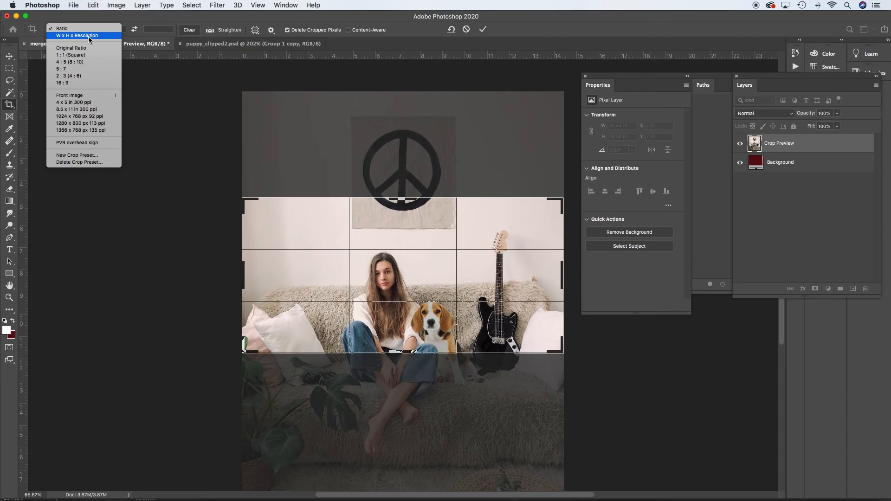
click(90, 36)
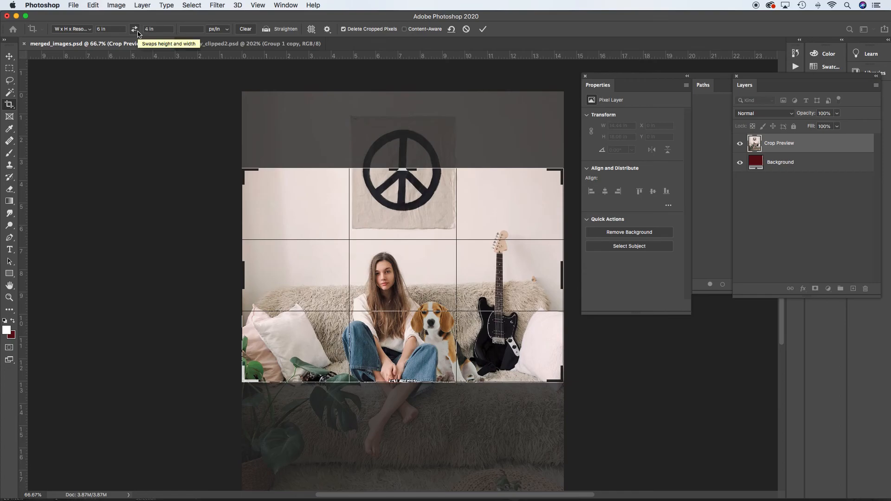
click(102, 29)
click(101, 30)
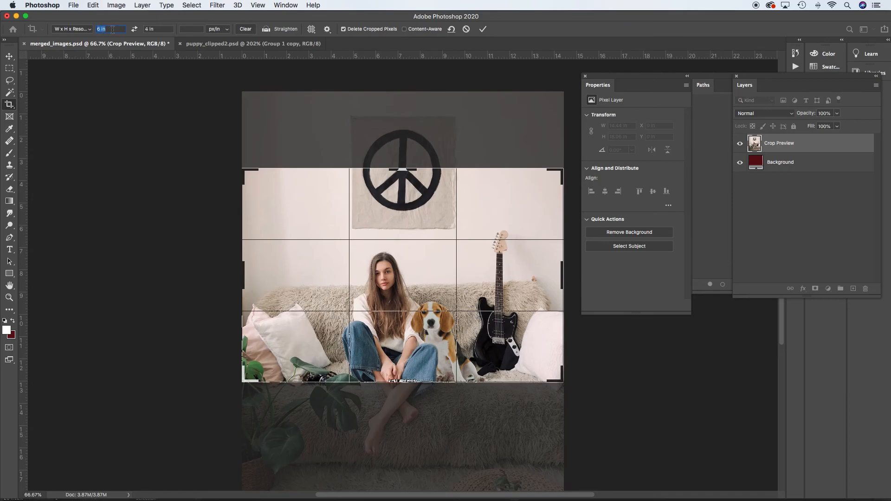
double_click(100, 29)
text(6.)
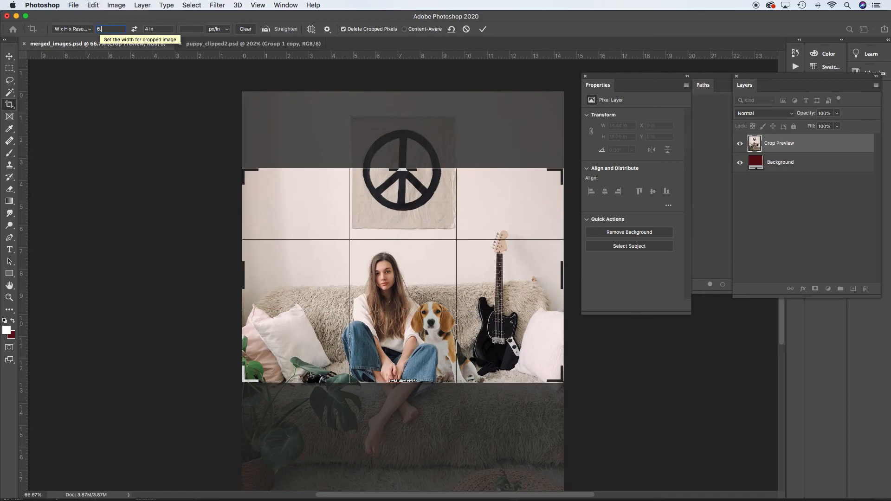
text(25)
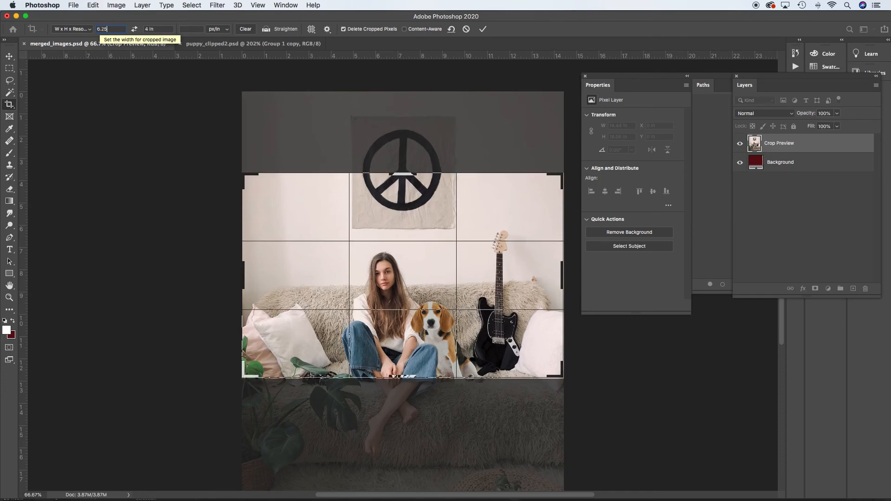
key(Tab)
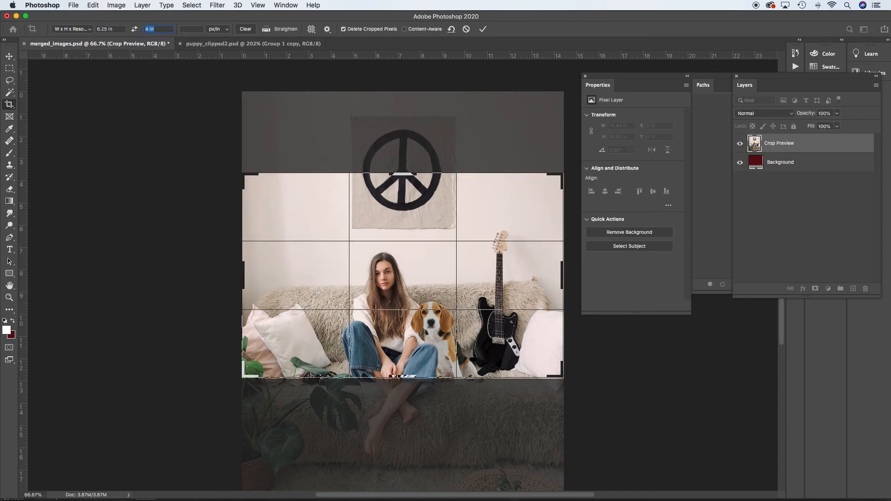
text(4.25)
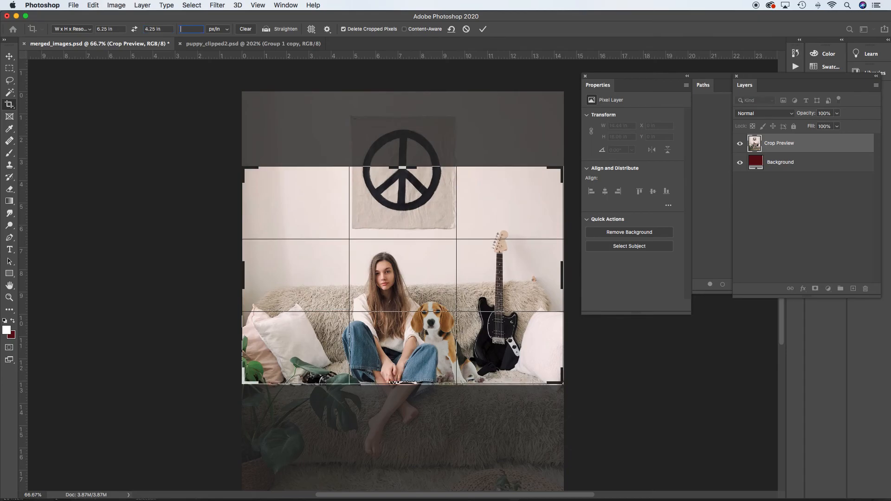
text(300)
- Change the crop resolution unit to px/cm and back to px/in, re-enter 300, and keep the W x H x Resolution mode
click(227, 30)
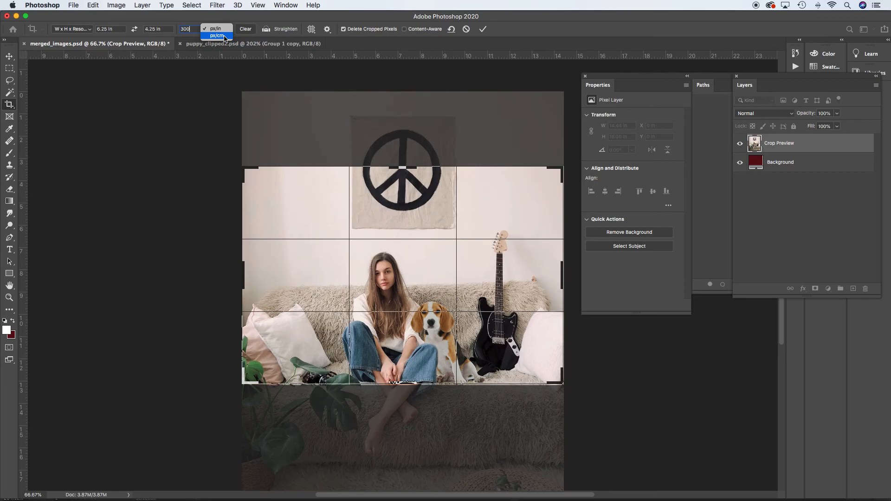
click(225, 37)
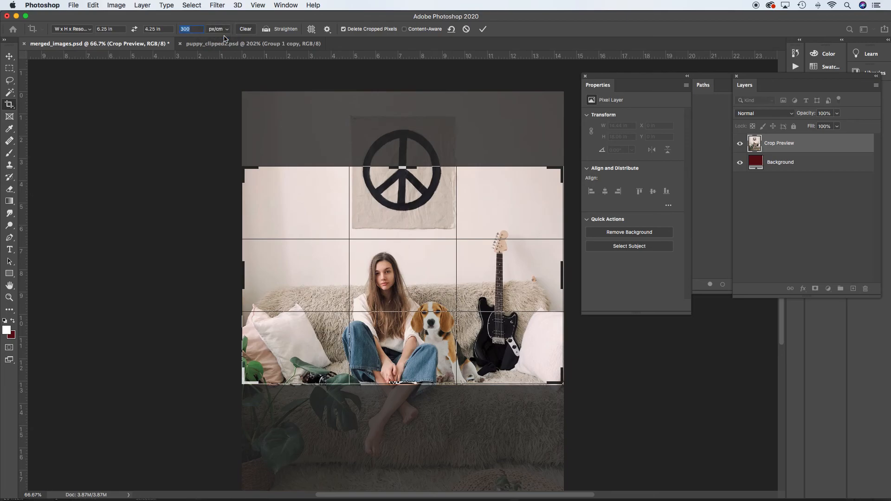
click(224, 29)
click(225, 21)
text(300)
double_click(198, 30)
click(76, 30)
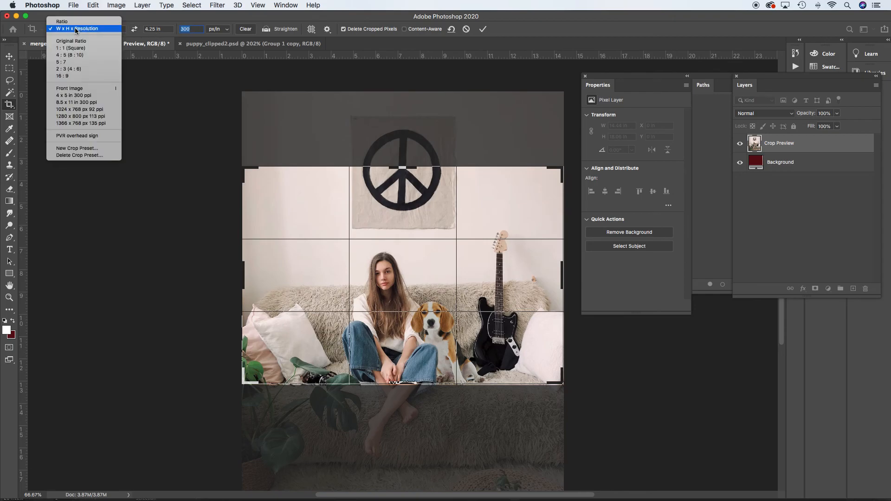
click(77, 30)
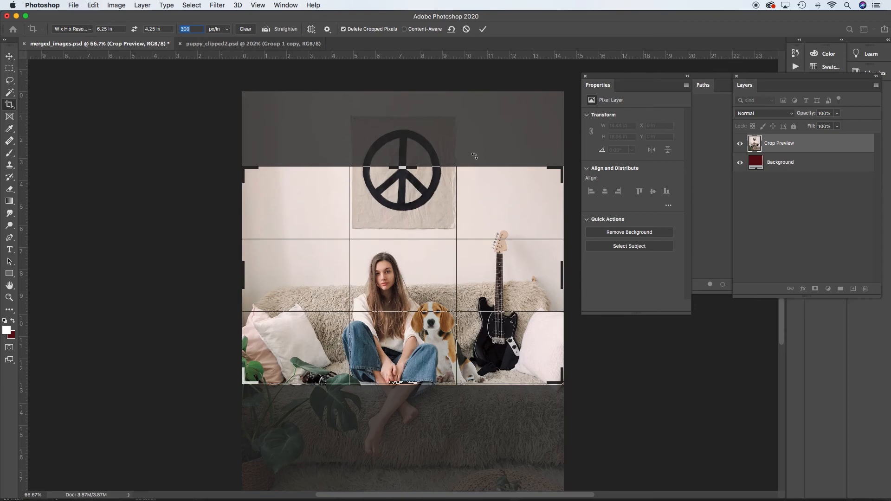
- Reposition the photo inside the crop frame to centre on the seated woman and dog with her feet included, and apply the crop
mouse_move(491, 190)
mouse_down()
mouse_move(491, 223)
mouse_move(492, 168)
mouse_move(490, 216)
mouse_move(490, 195)
mouse_up()
mouse_move(404, 167)
mouse_down()
mouse_move(406, 192)
mouse_move(411, 168)
mouse_up()
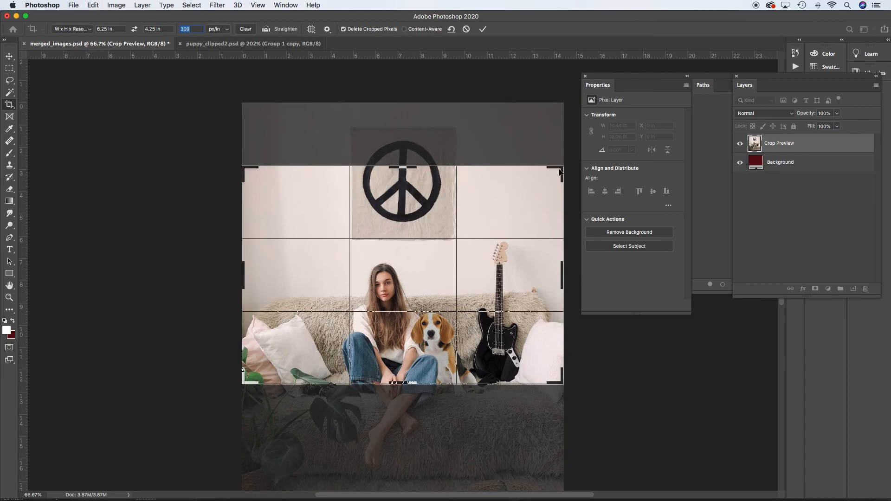
mouse_move(561, 173)
mouse_down()
mouse_move(511, 202)
mouse_move(557, 160)
mouse_up()
drag(507, 206, 506, 162)
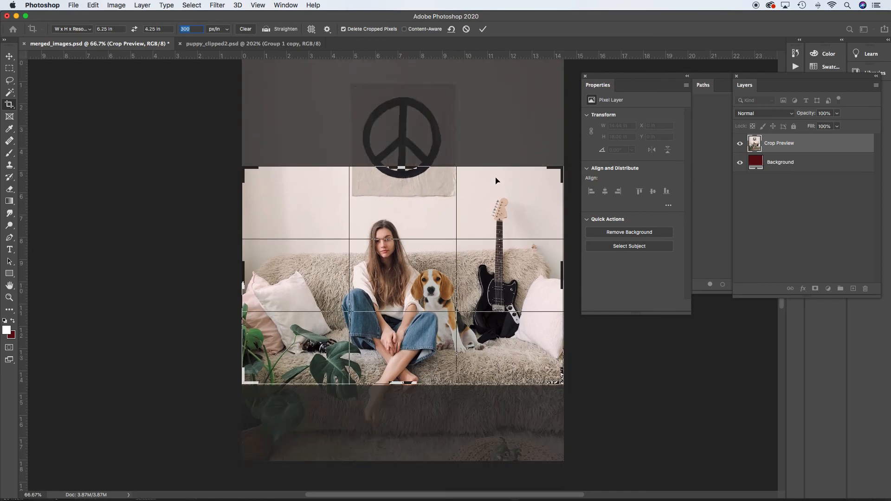
drag(502, 181, 504, 175)
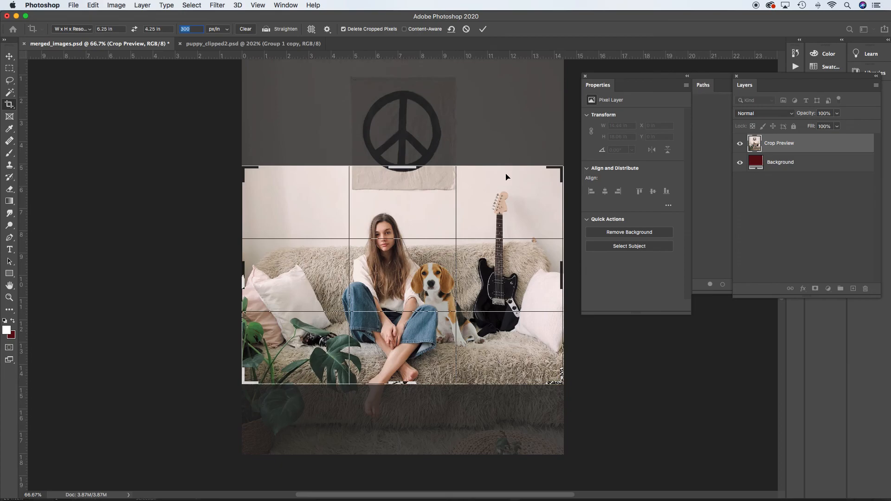
click(483, 29)
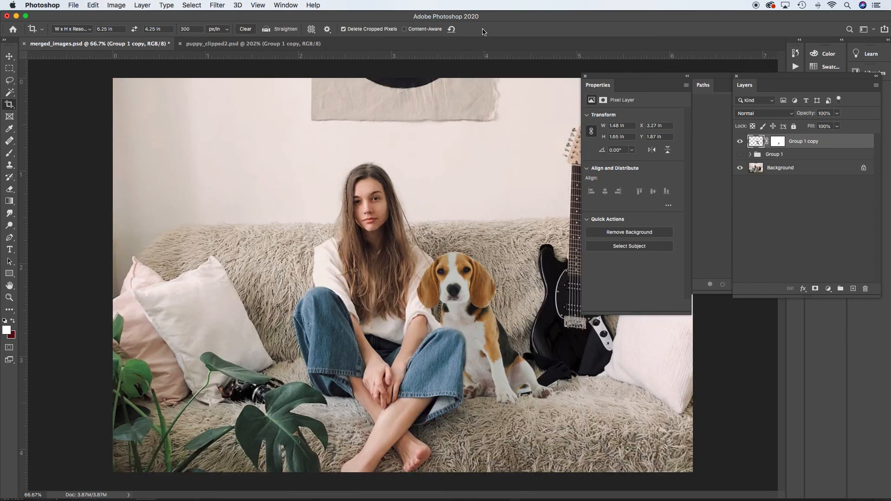
- Check the cropped image's width, height and resolution in Image Size without changing anything
click(116, 5)
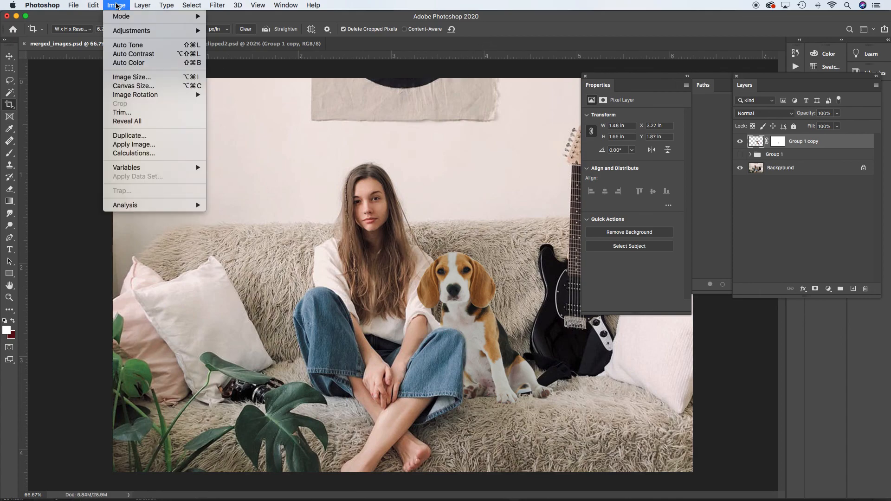
click(123, 79)
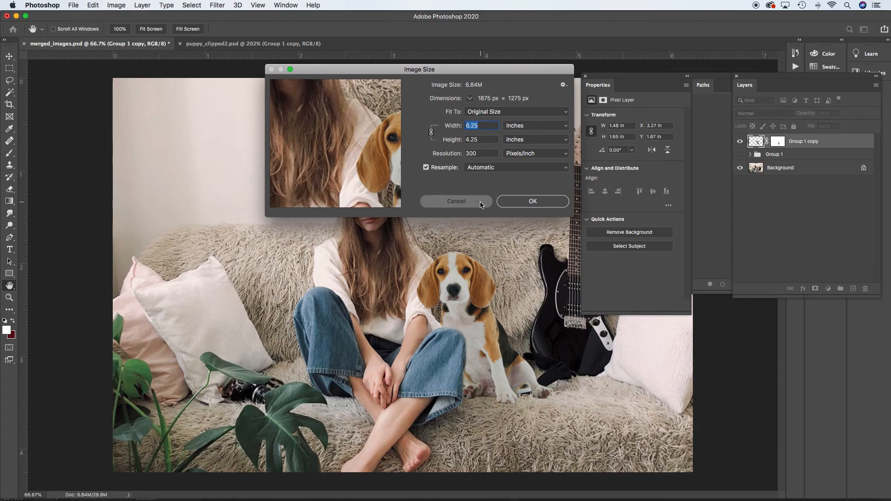
click(456, 201)
key(c)
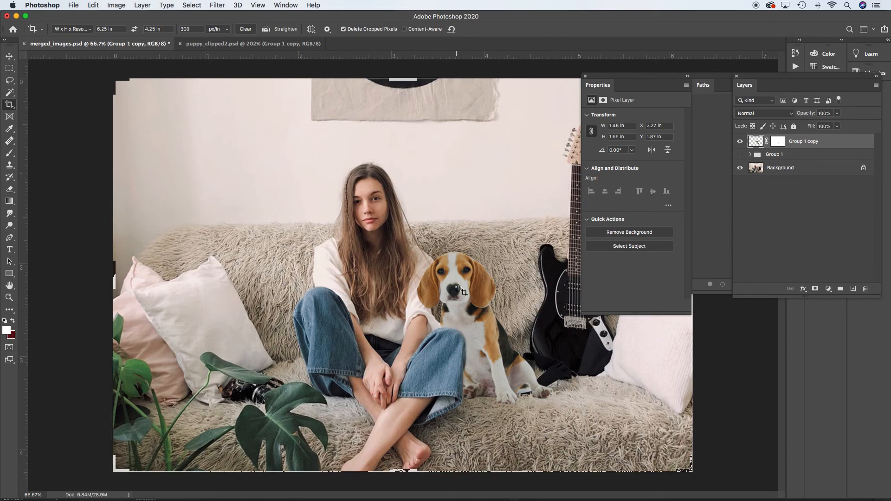
- Move the Properties panel off the photo, activate the Clone Stamp tool, and enlarge its brush to 80 px
drag(599, 79, 703, 70)
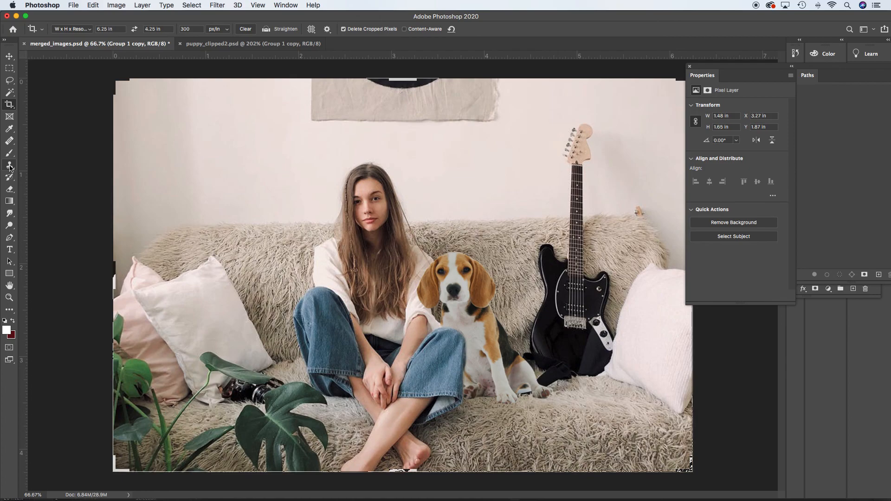
click(10, 166)
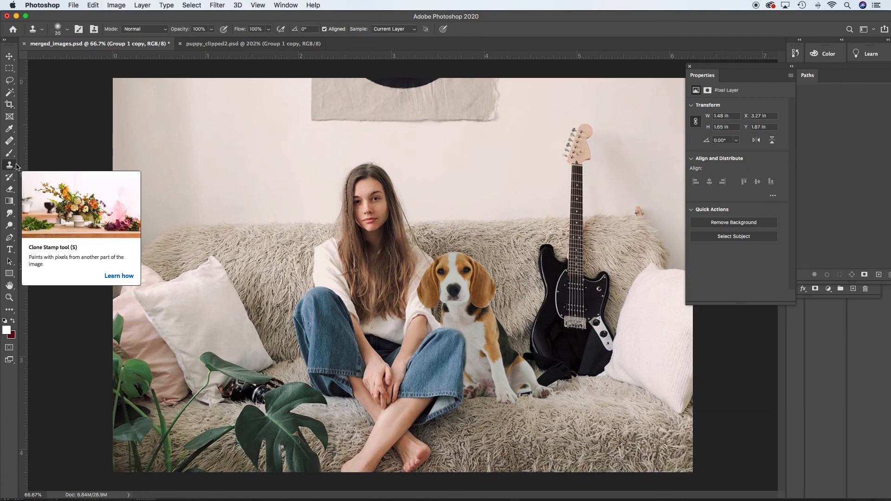
right_click(11, 166)
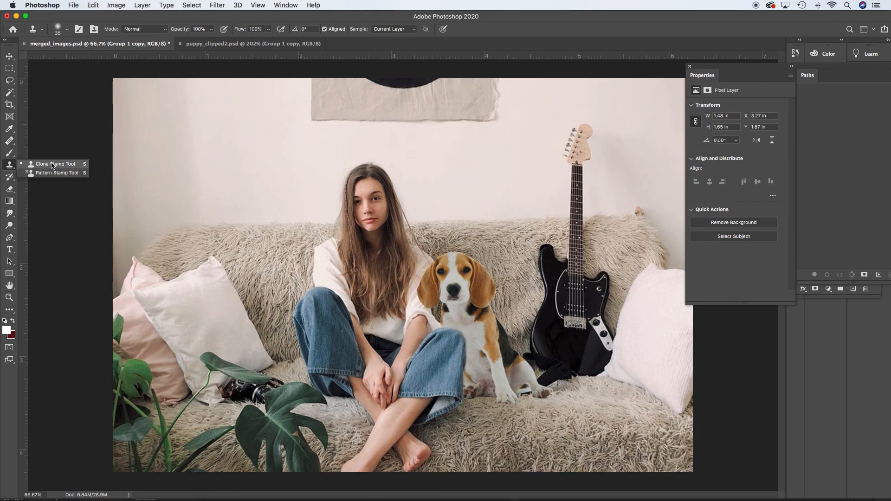
click(67, 166)
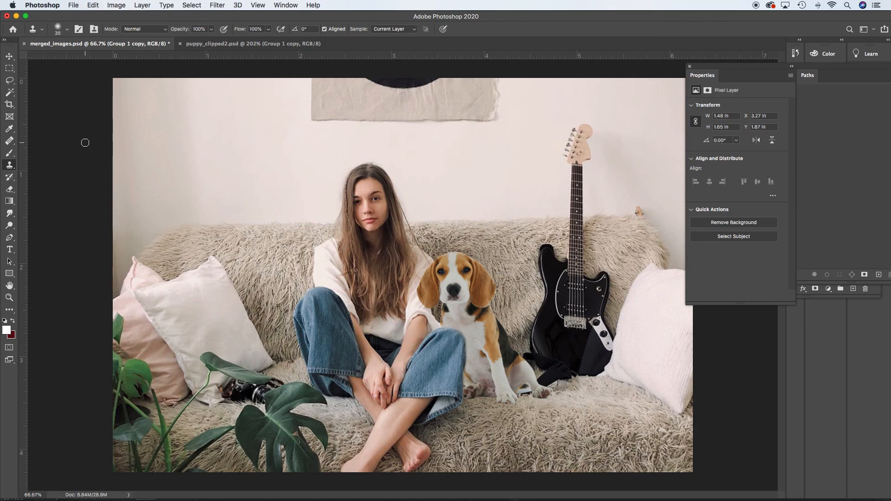
click(68, 30)
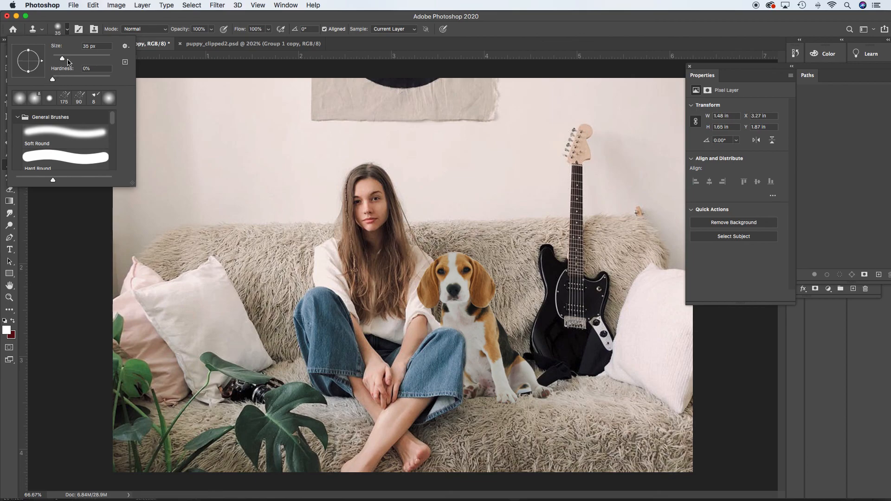
click(68, 30)
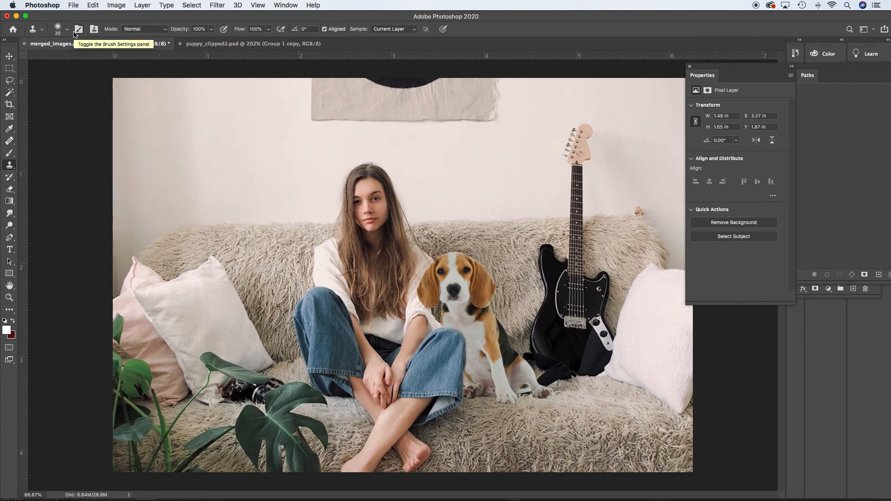
key(bracketright)
key(bracketright)
key(bracketright)
key(bracketright)
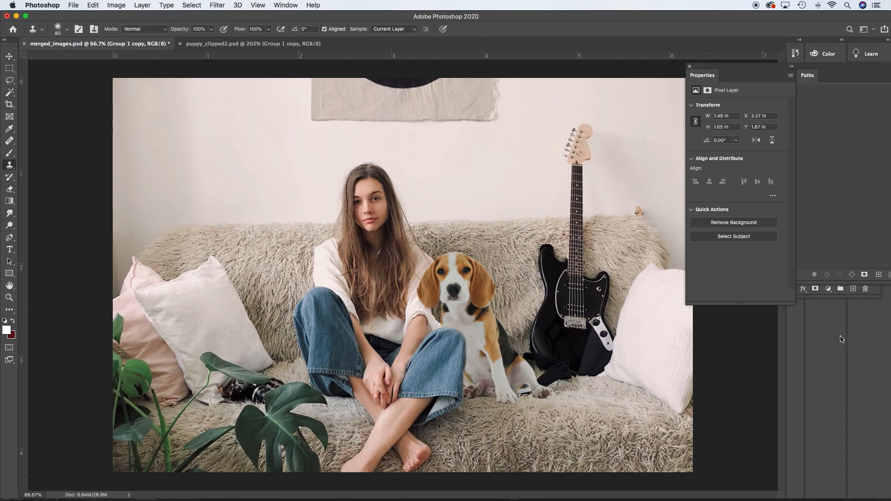
- Show the Layers panel and convert the locked Background layer into a regular layer with the default settings
click(292, 4)
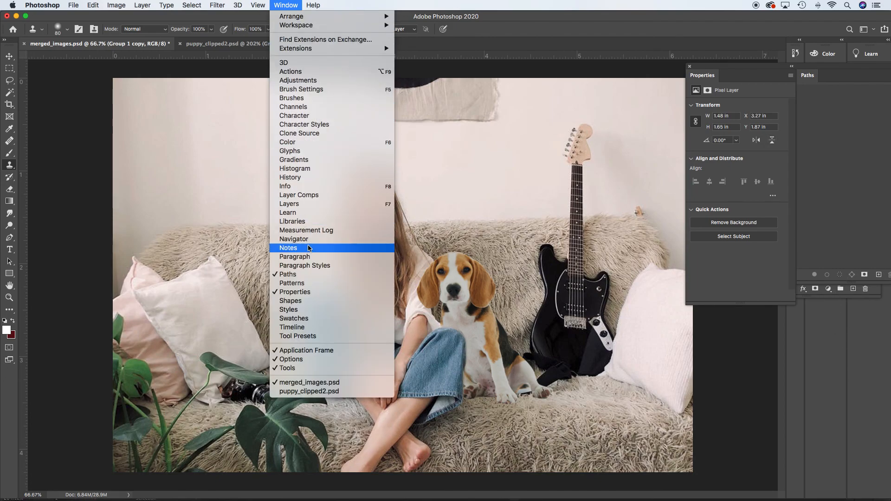
click(310, 204)
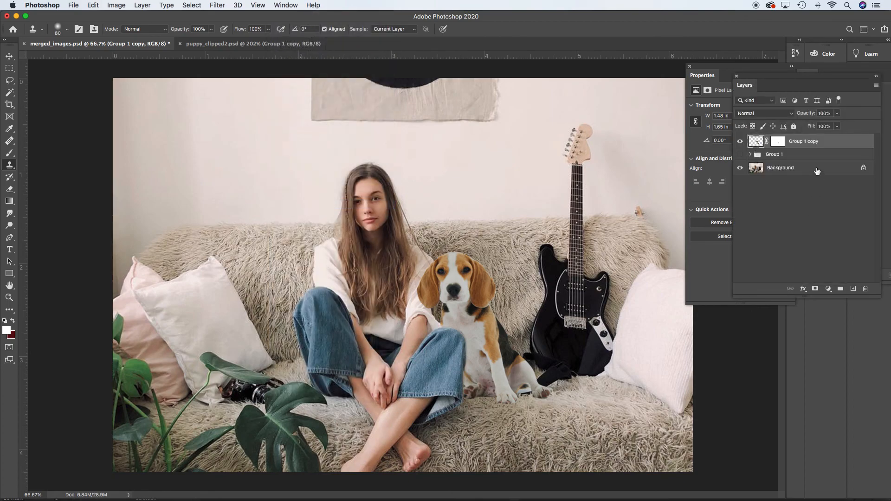
click(817, 171)
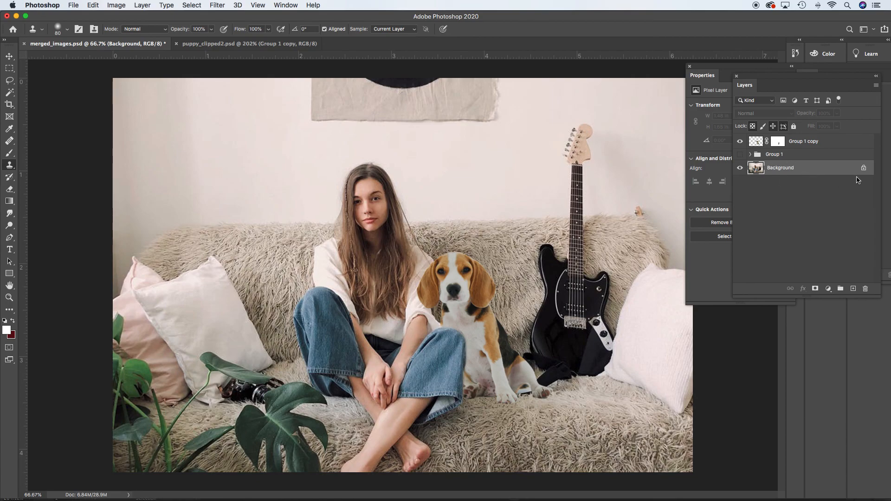
double_click(822, 172)
click(528, 224)
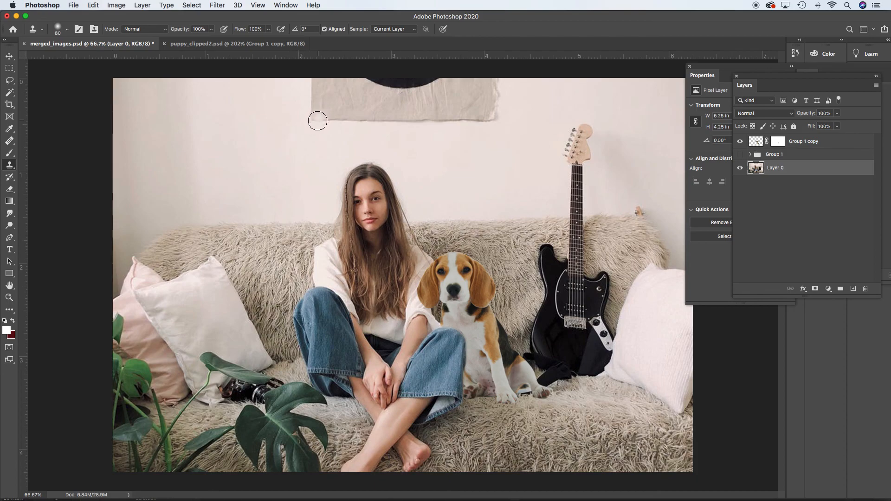
- Clone clean wall over the lower edge and far right end of the hanging cloth, undoing strokes that go wrong
click(465, 106)
key(super+z)
alt+click(287, 142)
mouse_move(307, 121)
mouse_down()
mouse_move(368, 120)
mouse_move(306, 119)
mouse_up()
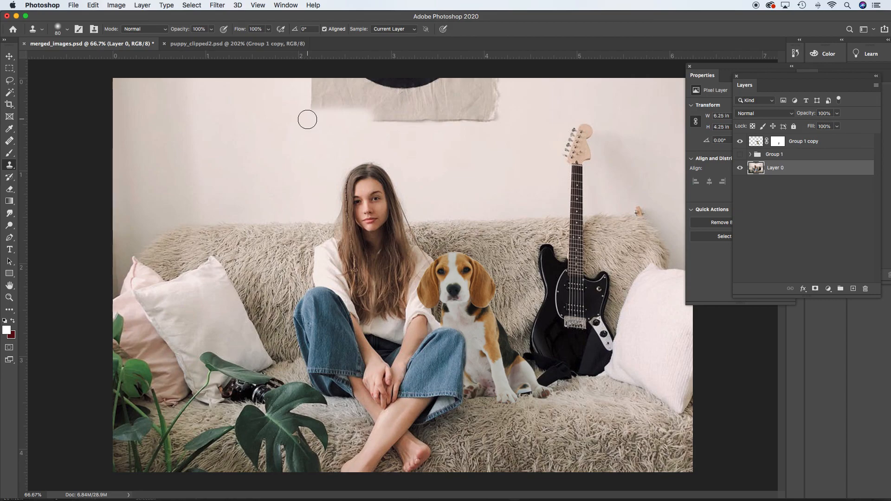
alt+click(303, 145)
drag(338, 122, 496, 116)
mouse_move(298, 124)
mouse_down()
mouse_move(362, 109)
mouse_move(311, 111)
mouse_move(408, 104)
mouse_move(322, 97)
mouse_move(440, 101)
mouse_move(481, 91)
mouse_move(460, 98)
mouse_up()
key(super+z)
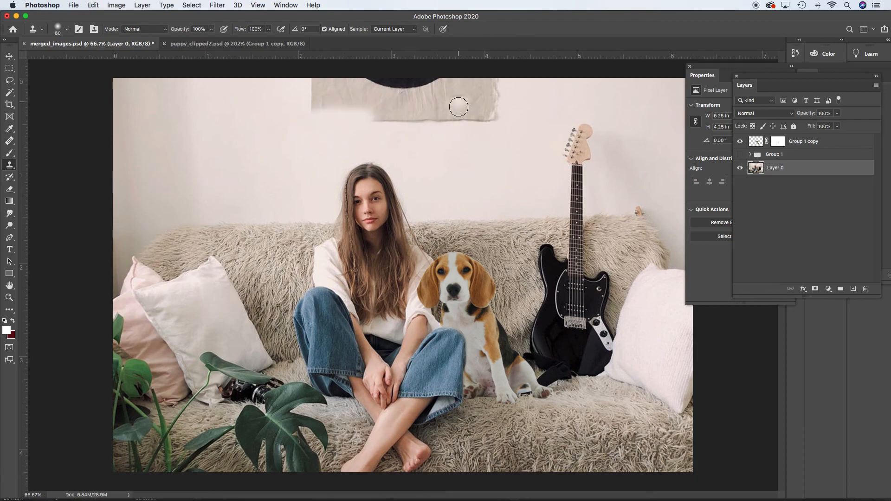
mouse_move(394, 116)
mouse_down()
mouse_move(371, 119)
mouse_move(504, 118)
mouse_up()
mouse_move(336, 127)
mouse_down()
mouse_move(495, 121)
mouse_move(500, 105)
mouse_move(488, 110)
mouse_move(496, 82)
mouse_move(497, 100)
mouse_move(481, 111)
mouse_move(480, 82)
mouse_move(474, 116)
mouse_move(471, 80)
mouse_move(466, 119)
mouse_move(463, 79)
mouse_up()
- Resample the blank wall above the dog and clone it over the right part of the remaining wall hanging
alt+click(422, 136)
alt+click(462, 137)
alt+click(481, 174)
alt+click(473, 169)
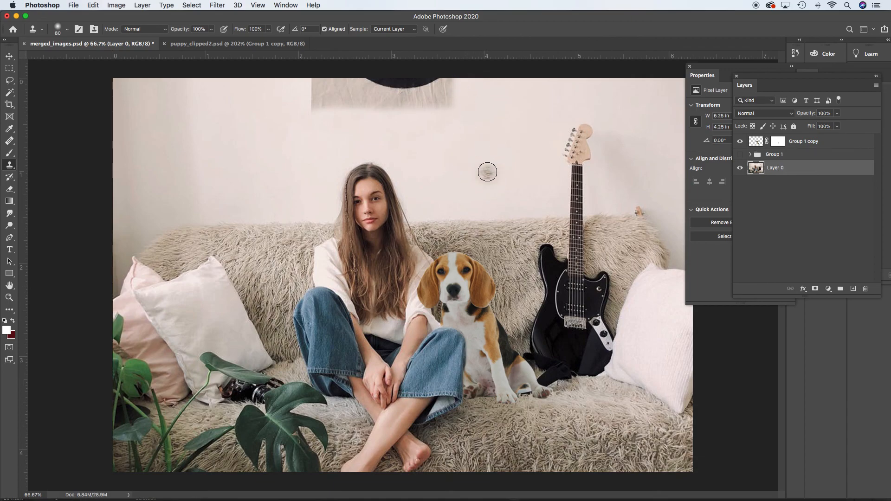
drag(469, 167, 467, 159)
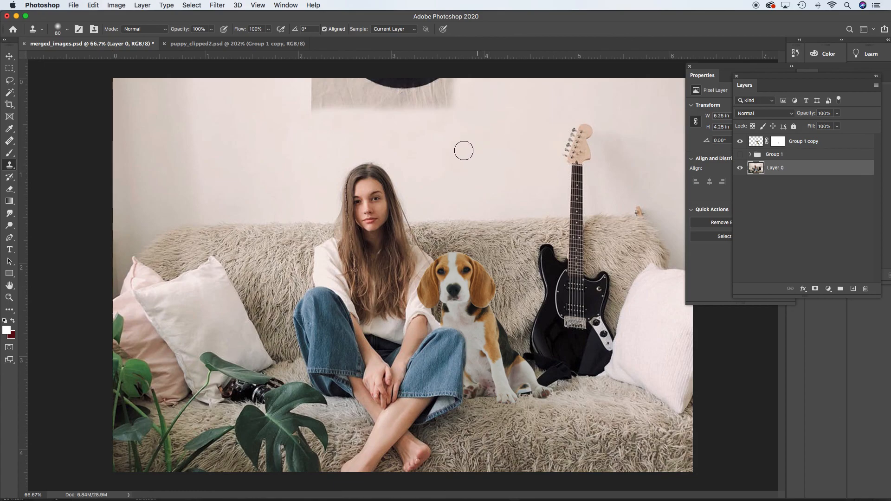
click(492, 182)
key(cmd+z)
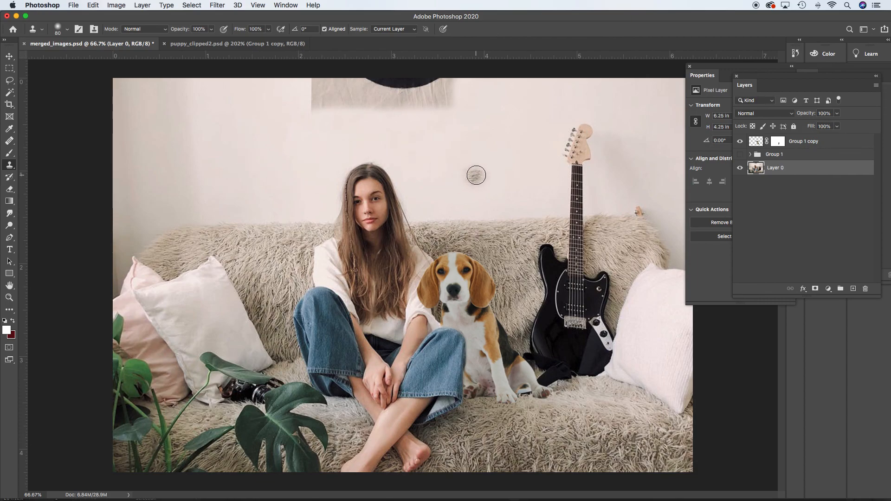
alt+click(474, 181)
mouse_move(445, 109)
mouse_down()
mouse_move(453, 82)
mouse_move(446, 104)
mouse_move(442, 86)
mouse_move(434, 100)
mouse_move(426, 85)
mouse_move(439, 86)
mouse_move(411, 83)
mouse_move(424, 83)
mouse_move(418, 90)
mouse_move(428, 110)
mouse_up()
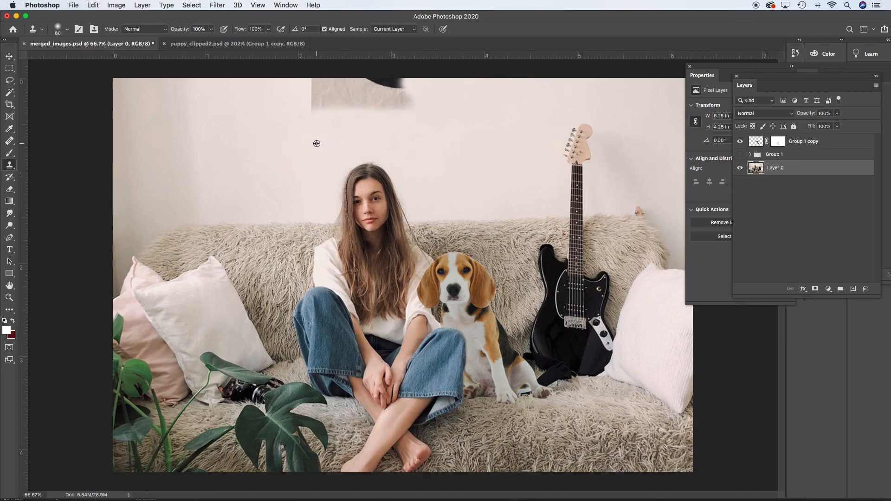
- Clone sampled wall over the rest of the hanging and touch up the wall above the couch, undoing the stray last dab
mouse_move(305, 108)
mouse_down()
mouse_move(414, 108)
mouse_move(300, 101)
mouse_move(415, 97)
mouse_up()
mouse_move(310, 96)
mouse_down()
mouse_move(408, 91)
mouse_move(319, 94)
mouse_move(318, 83)
mouse_move(438, 84)
mouse_move(458, 92)
mouse_up()
alt+click(308, 126)
mouse_move(312, 81)
mouse_down()
mouse_move(491, 81)
mouse_move(440, 82)
mouse_move(453, 92)
mouse_move(405, 82)
mouse_move(340, 103)
mouse_move(306, 98)
mouse_move(314, 81)
mouse_move(441, 81)
mouse_move(454, 92)
mouse_up()
alt+click(470, 123)
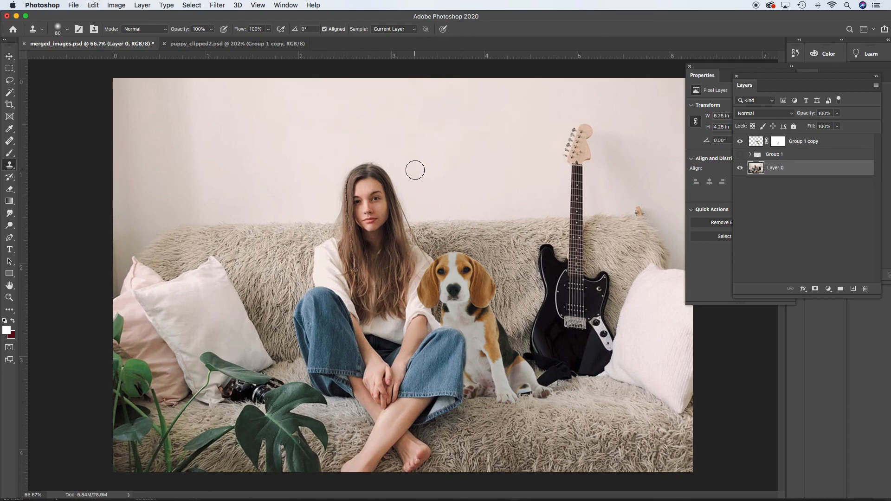
drag(500, 157, 409, 162)
click(293, 188)
key(super+z)
- Start saving the edited image as a new file and name it front_image.psd
click(73, 5)
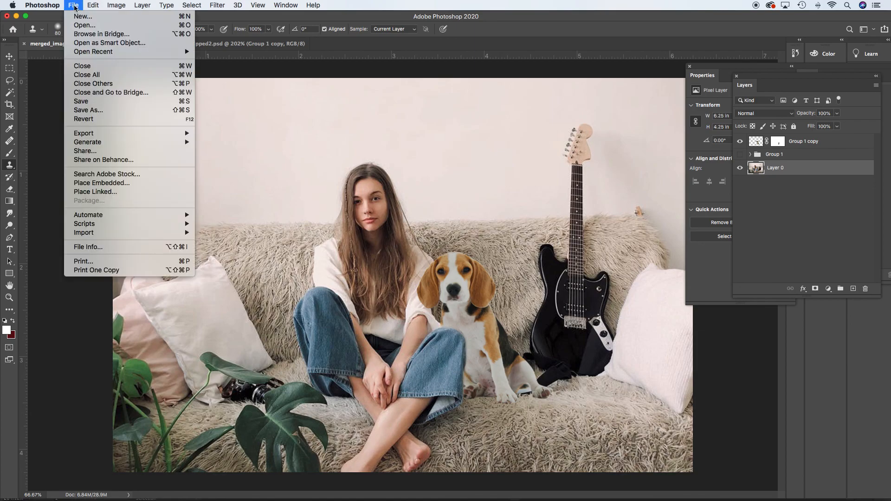
click(103, 111)
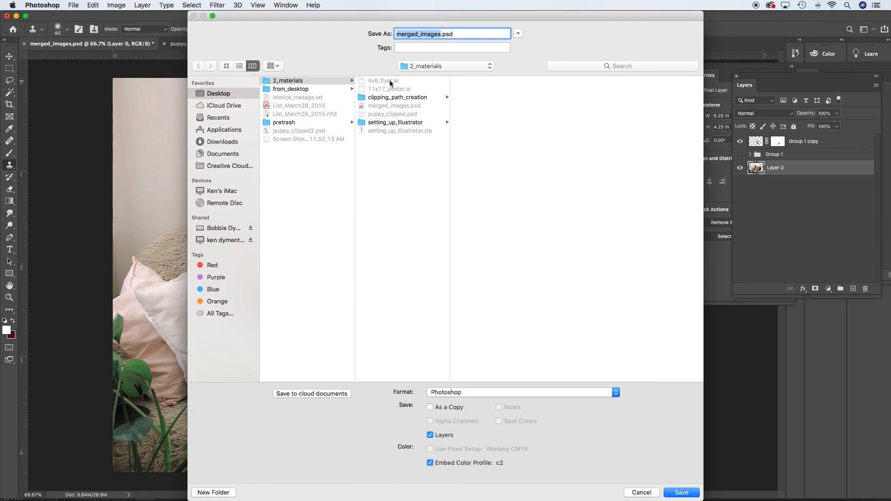
key(Tab)
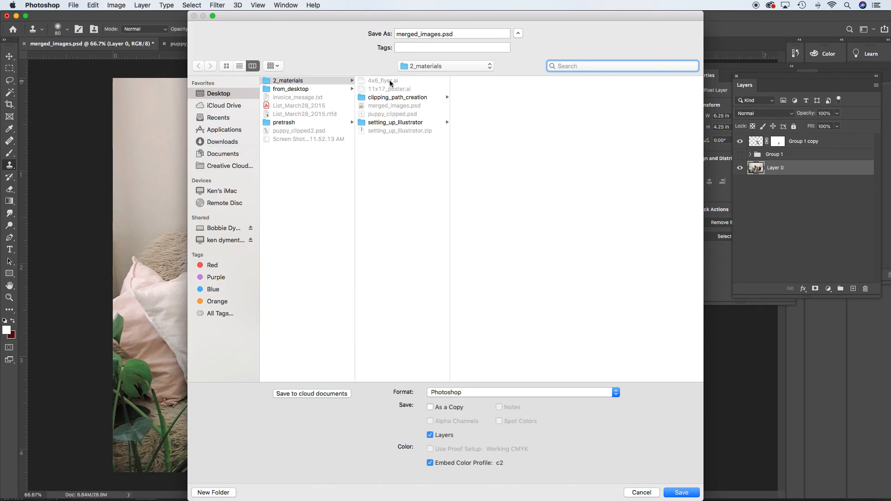
click(458, 34)
drag(422, 34, 358, 35)
text(fronmt)
key(BackSpace)
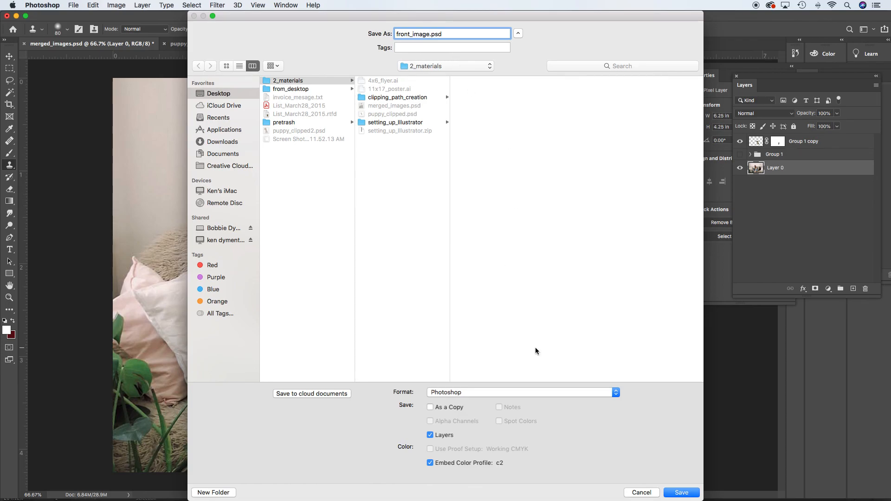
- Keep the Photoshop format, choose the Desktop as the location, and save the file with Maximize Compatibility on
click(491, 394)
scroll(492, 401, down, 5)
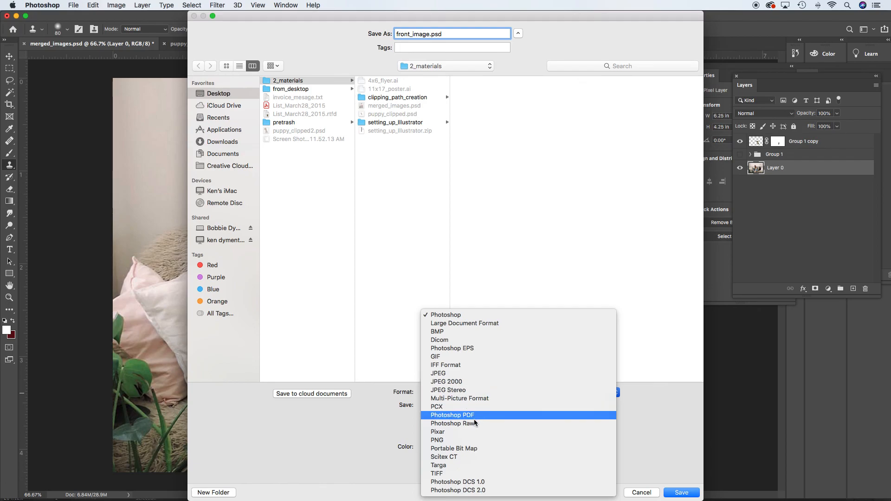
click(446, 315)
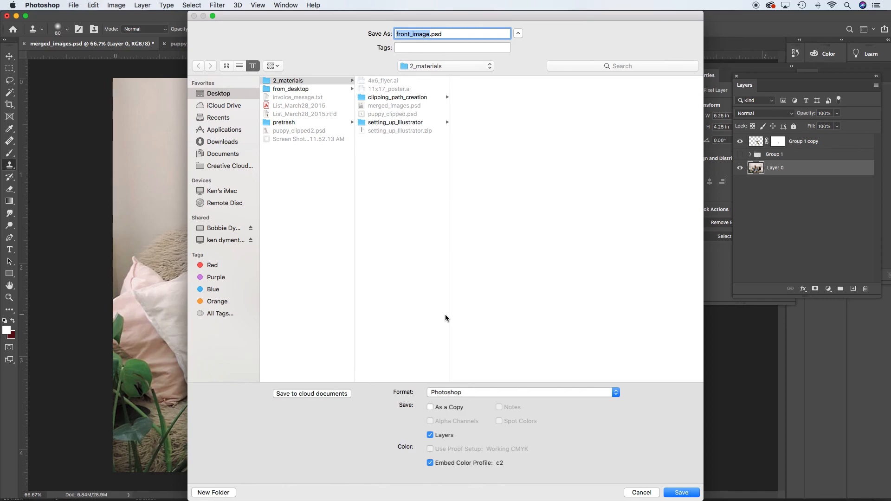
click(445, 314)
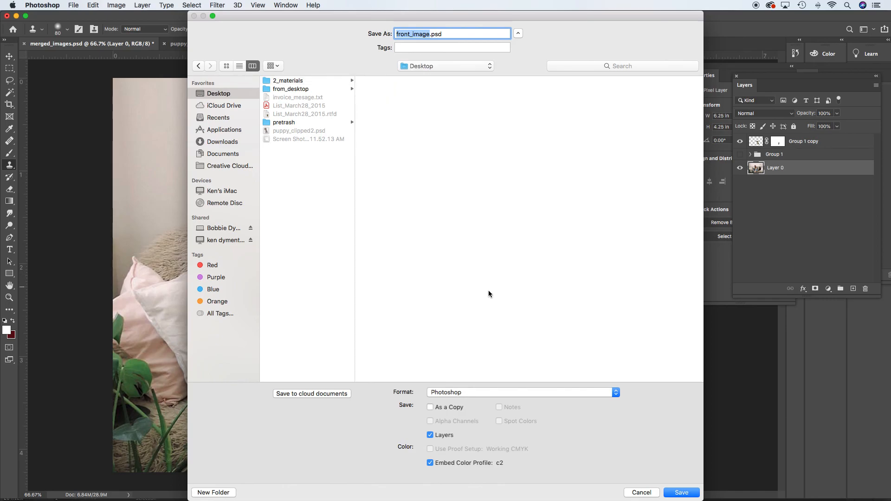
click(681, 493)
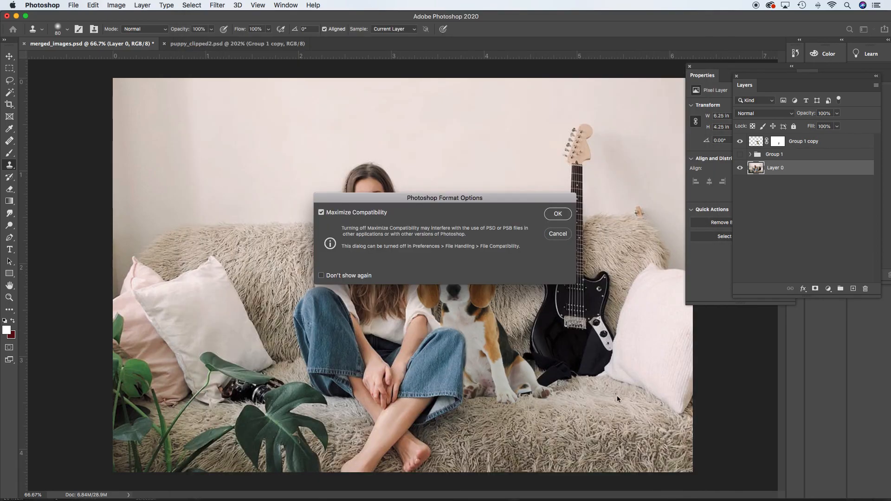
click(557, 214)
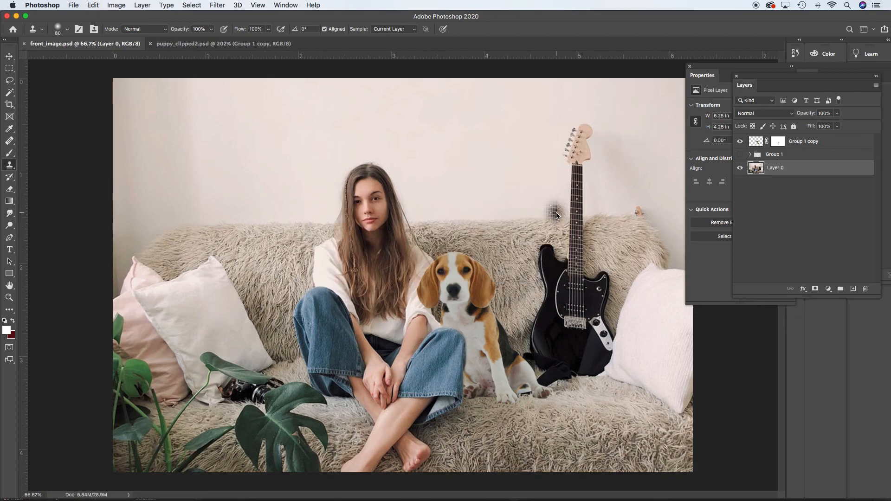
mouse_move(590, 486)
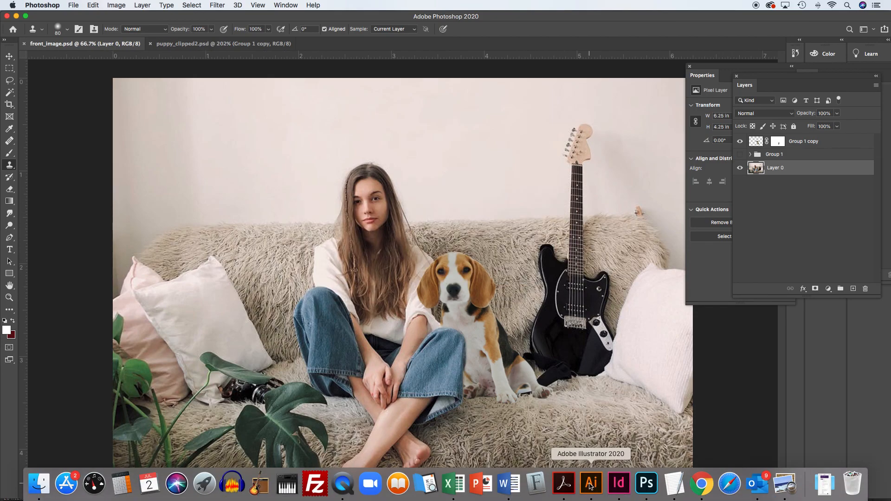
- Switch to Illustrator and place front_image.psd from the Desktop, unlinked, at the upper-left bleed corner of the first artboard in 4x6_flyer.ai
click(590, 485)
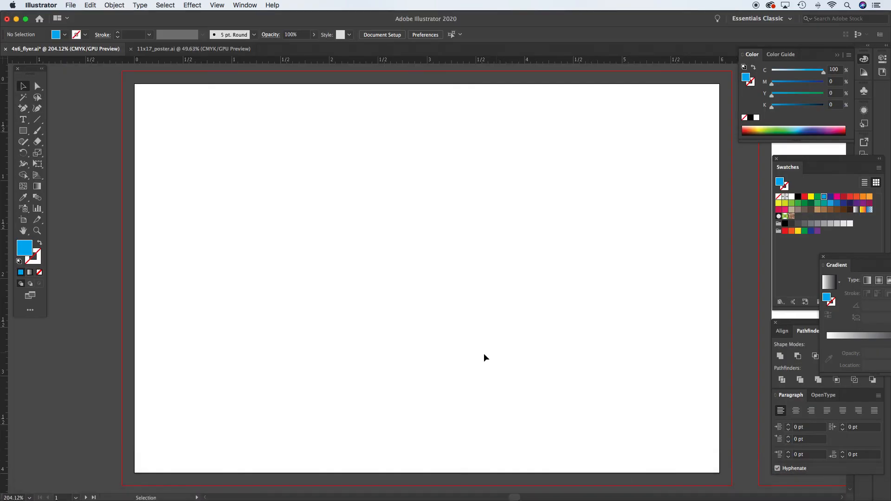
alt+click(472, 354)
drag(446, 251, 441, 273)
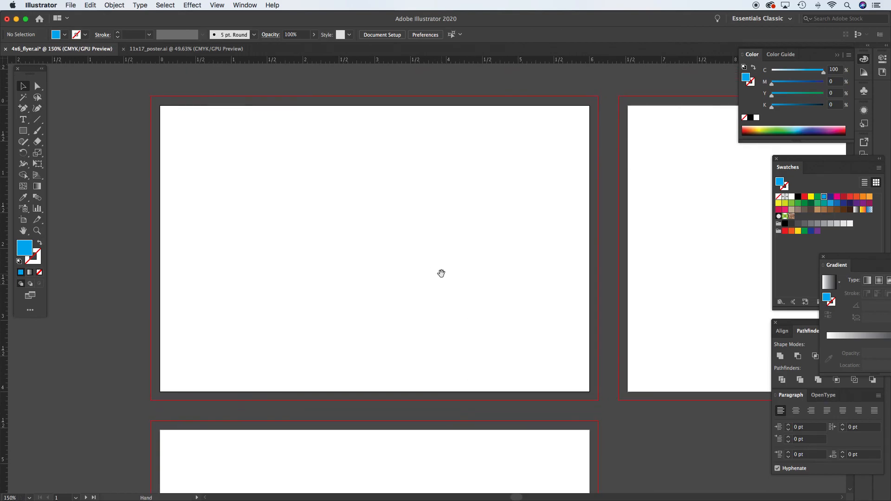
click(71, 5)
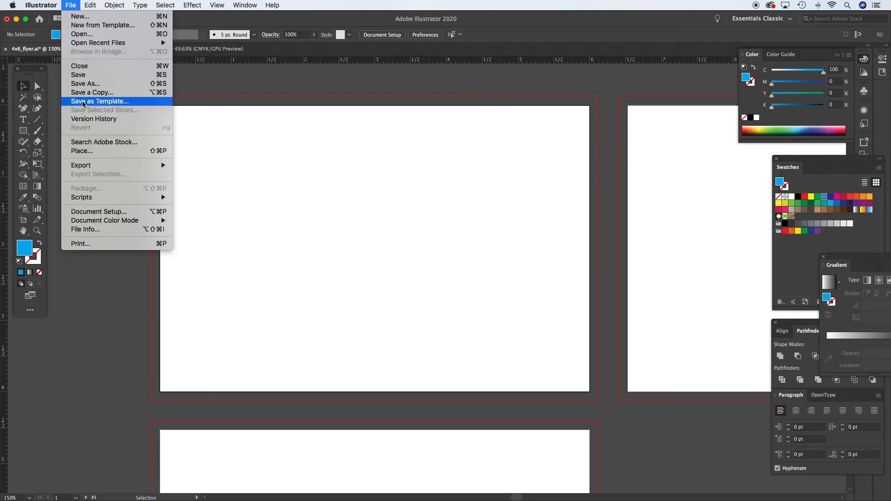
click(89, 153)
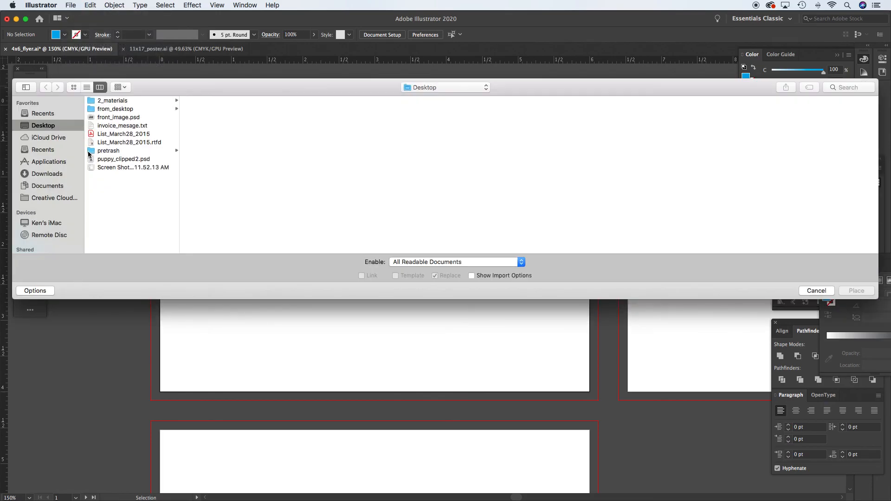
click(124, 118)
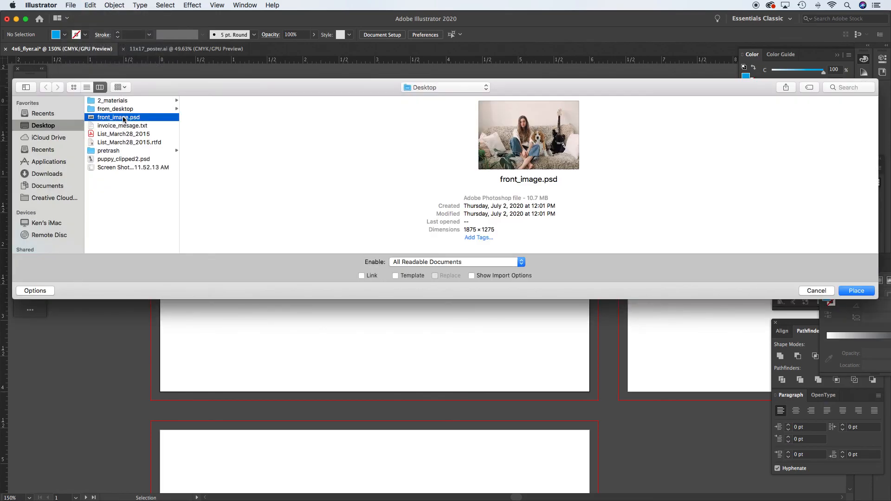
click(856, 291)
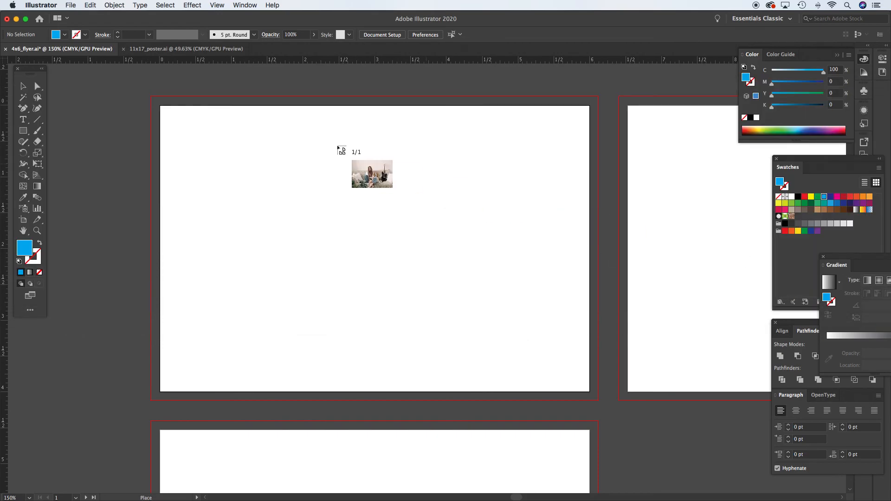
click(151, 96)
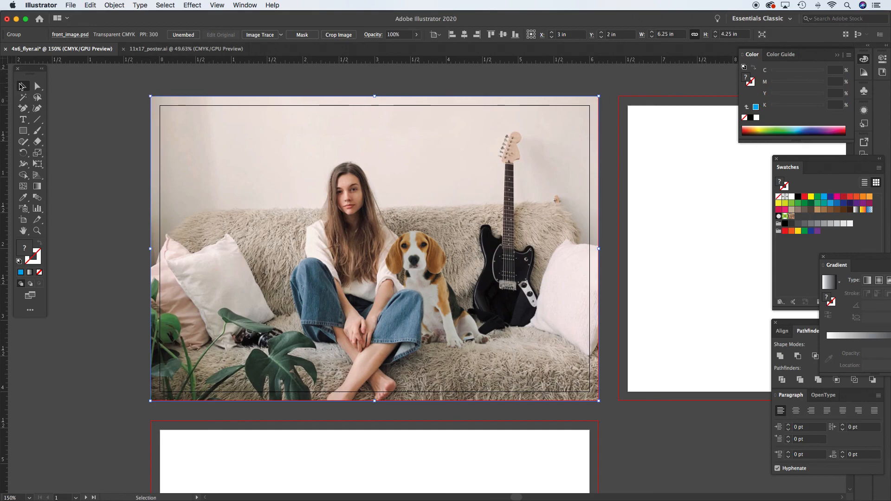
click(74, 90)
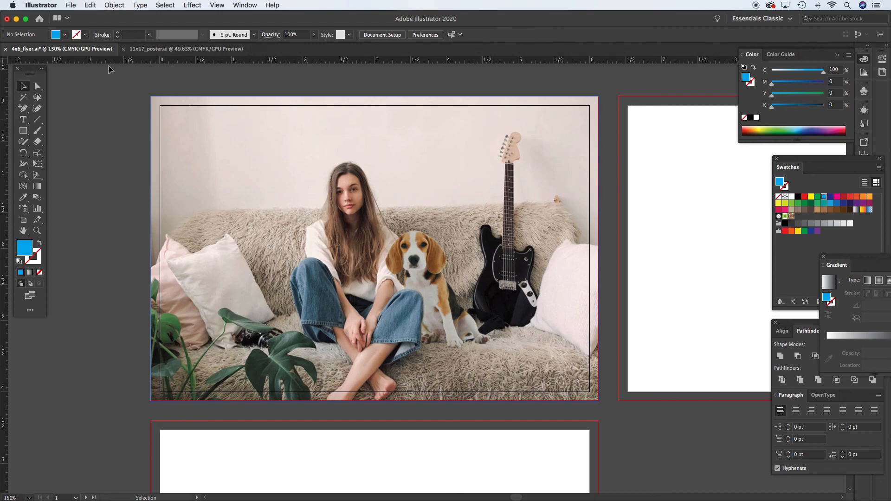
- Preview the trimmed front of the flyer in Presentation Mode, then return to the normal editing view
click(71, 5)
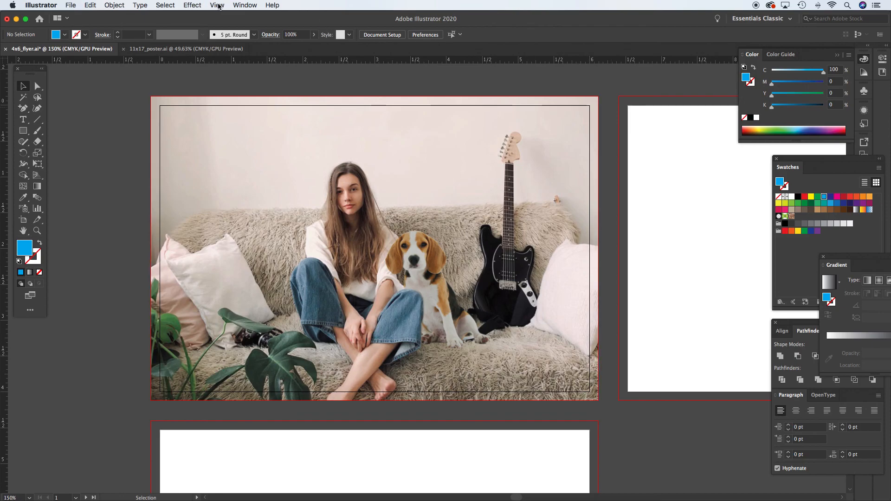
click(217, 5)
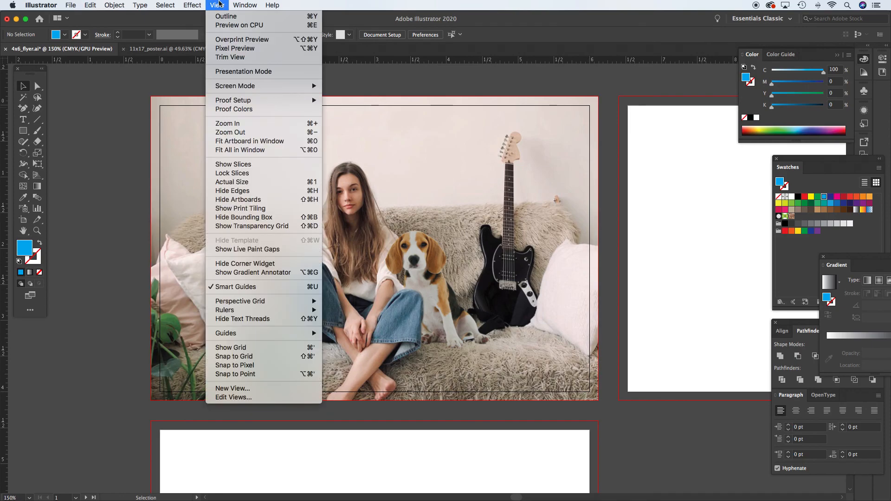
click(234, 74)
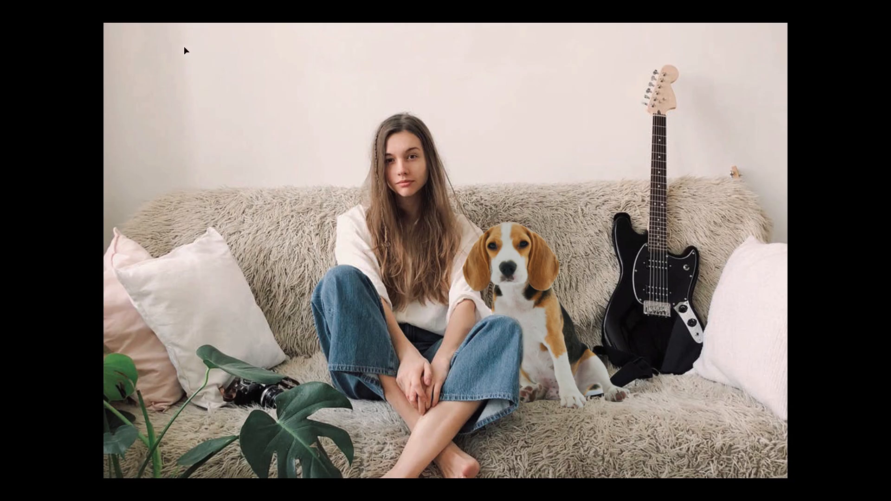
key(Escape)
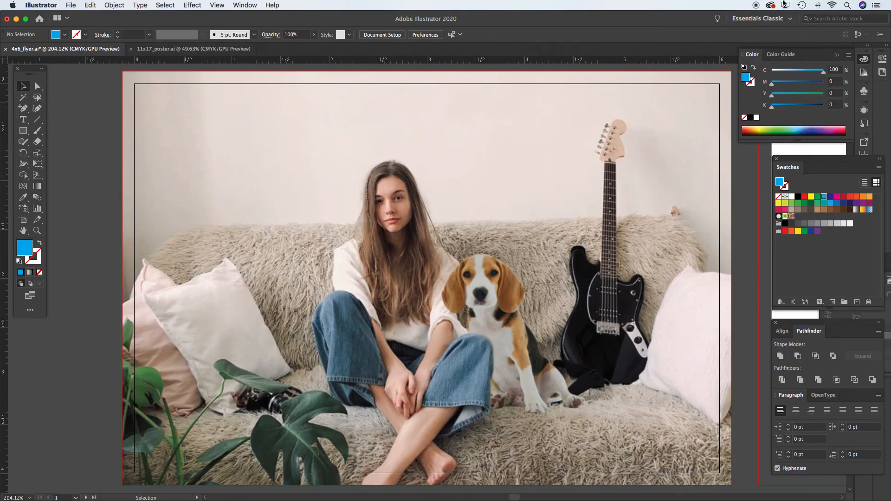